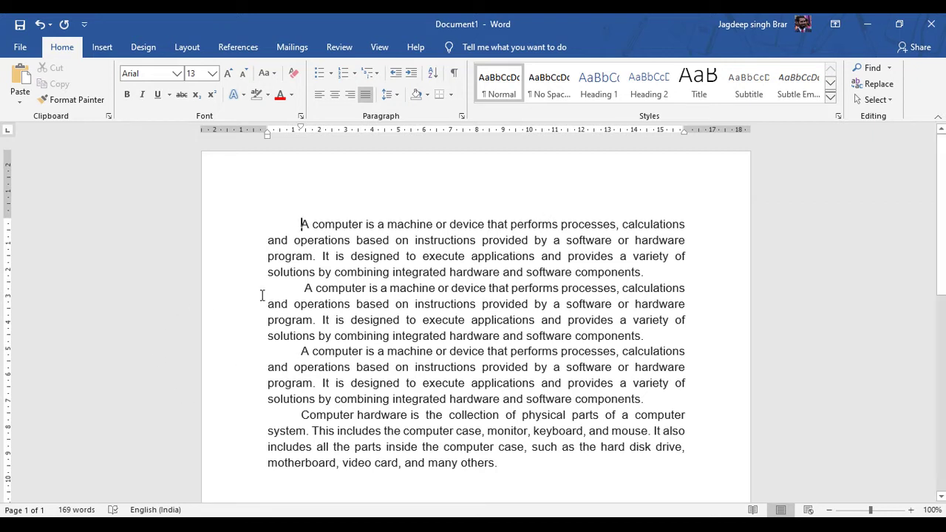
Set the font of the first paragraph to Freestyle Script.
drag(292, 225, 672, 272)
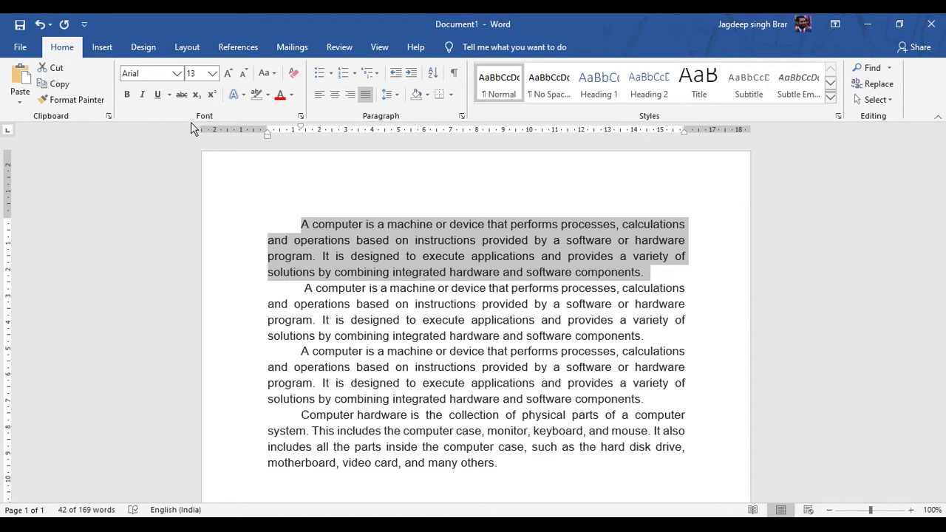
click(176, 73)
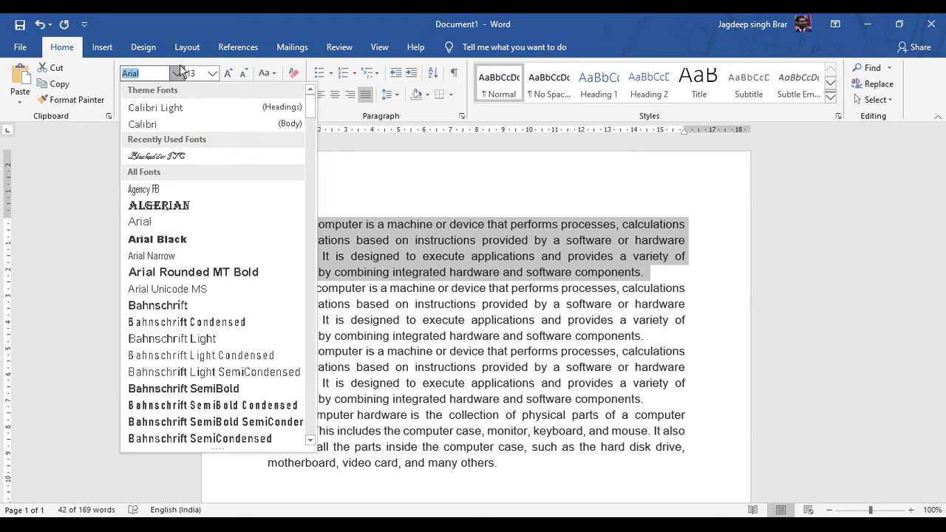
drag(314, 112, 307, 213)
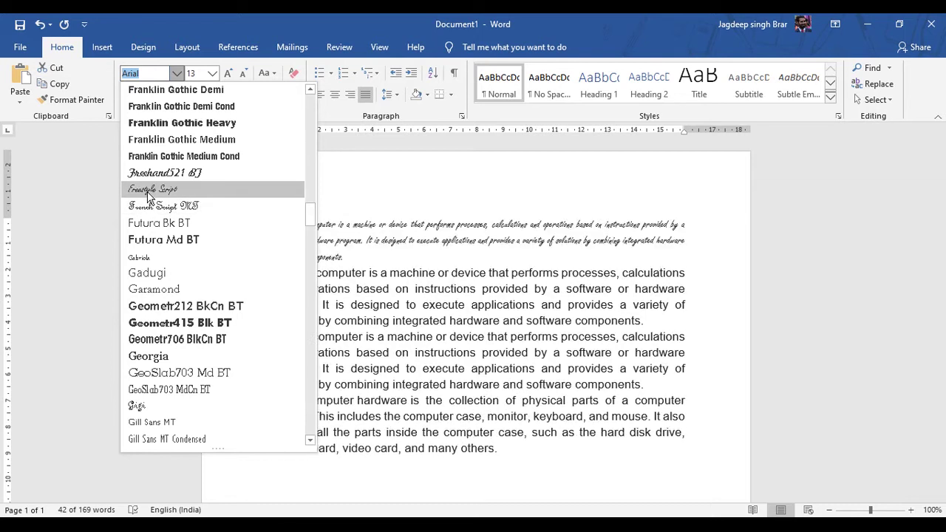
click(147, 192)
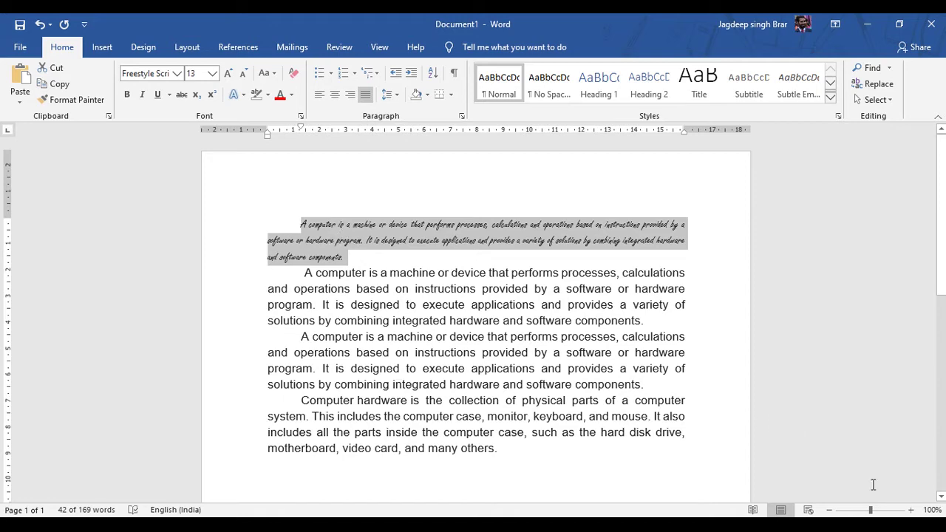
Set the font size of the first paragraph to 28.
click(910, 511)
click(910, 510)
click(910, 511)
click(910, 511)
click(910, 510)
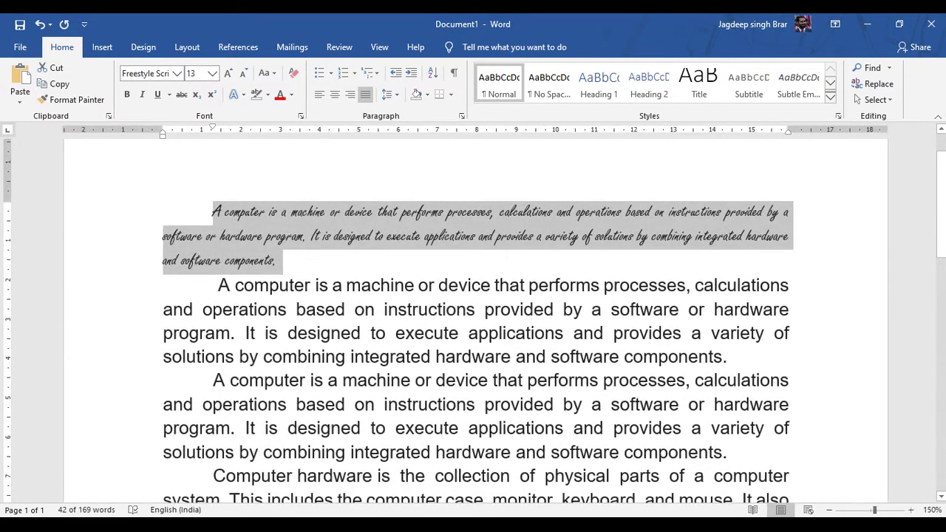
click(210, 74)
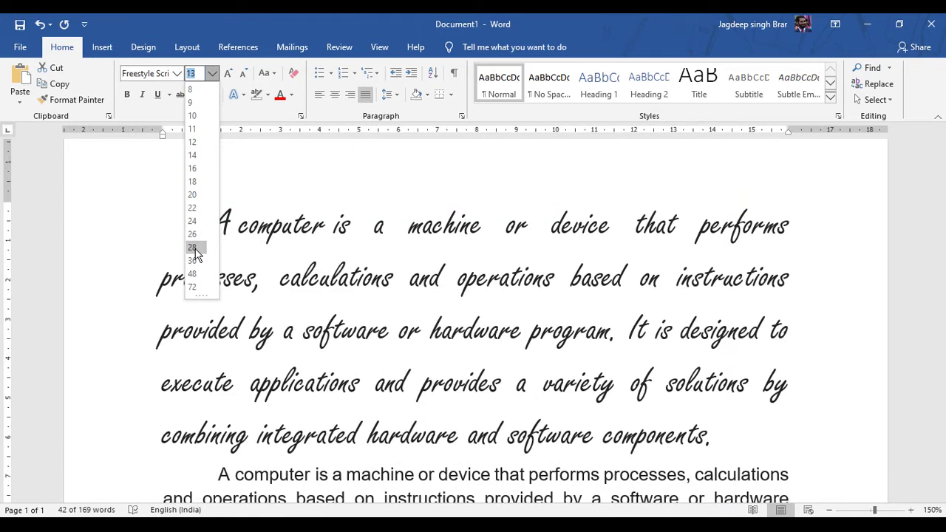
click(195, 250)
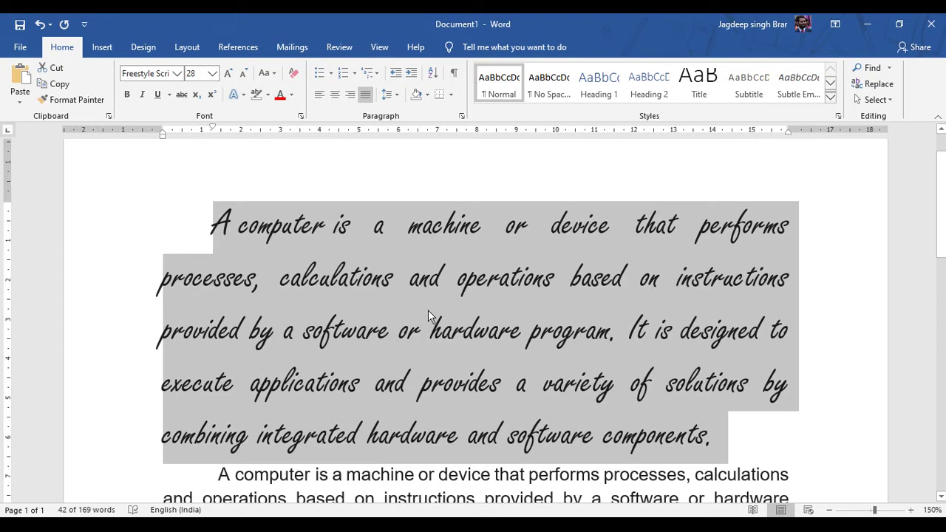
Enlarge the first paragraph's text with Increase Font Size until it reaches 90.
click(227, 74)
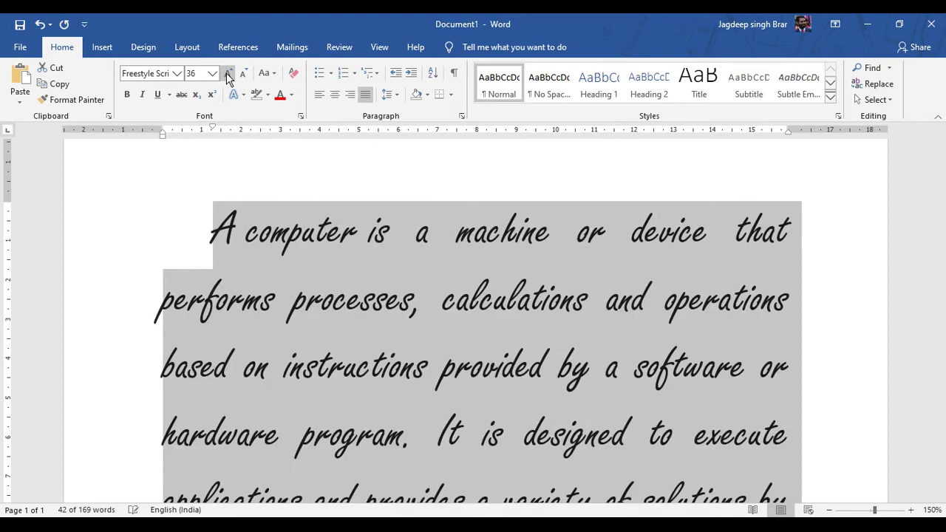
click(228, 74)
click(228, 74)
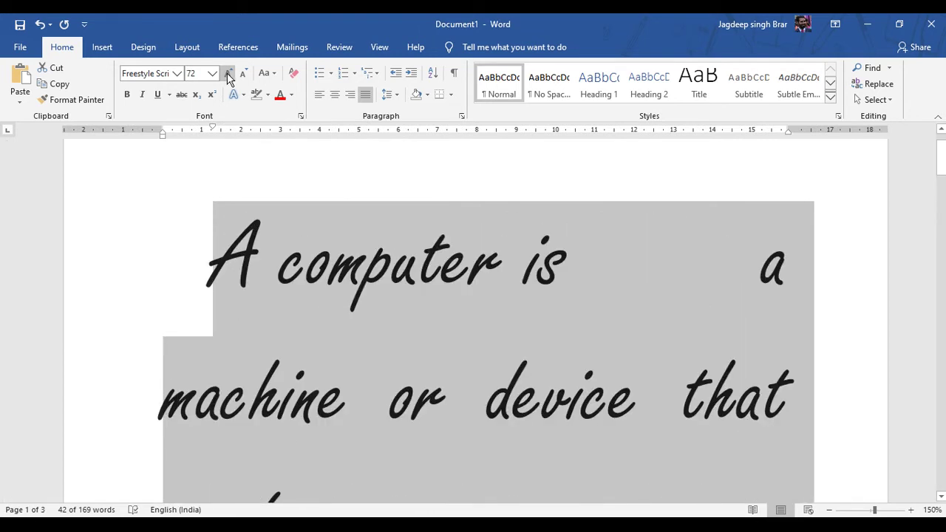
click(228, 74)
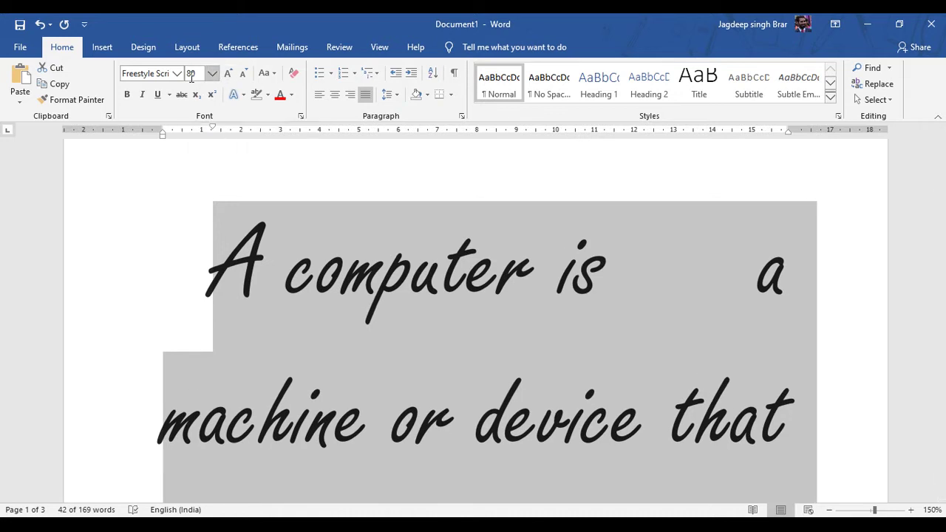
click(229, 74)
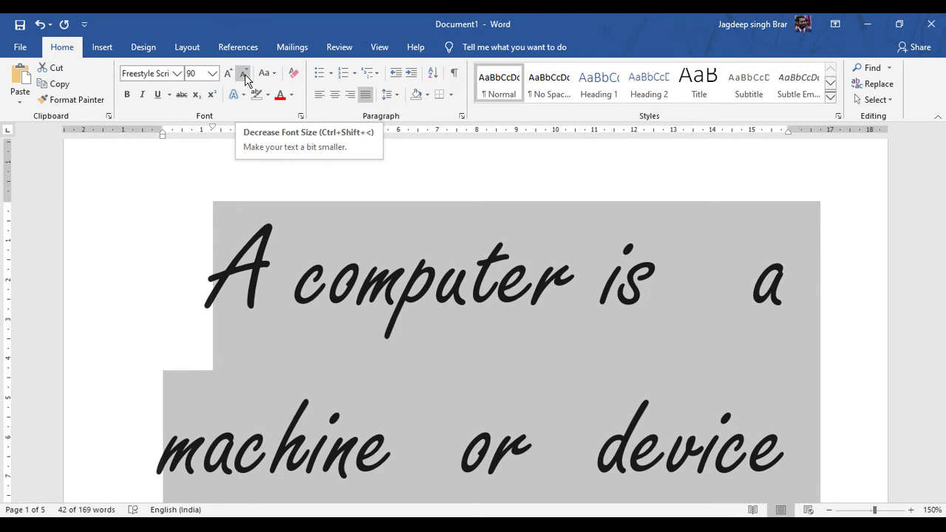
Shrink the first paragraph's text with Decrease Font Size until it reaches 24.
click(244, 74)
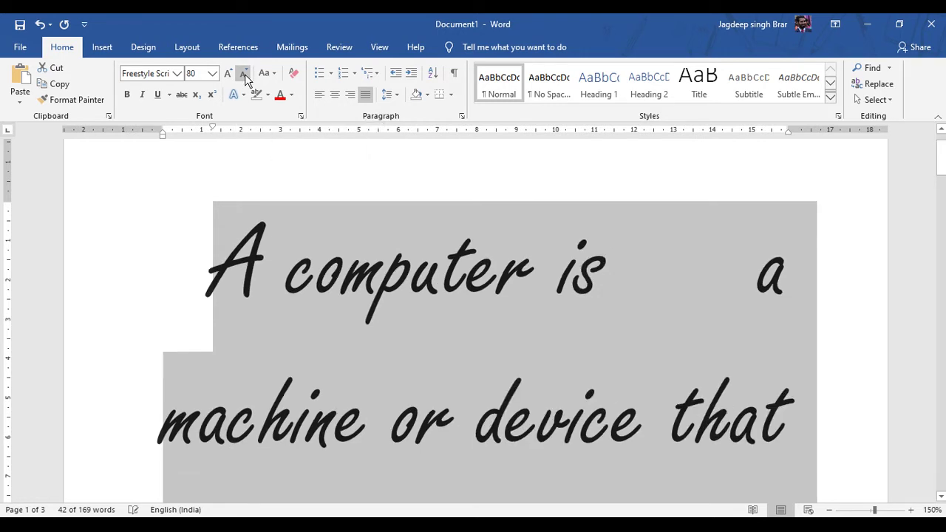
click(245, 74)
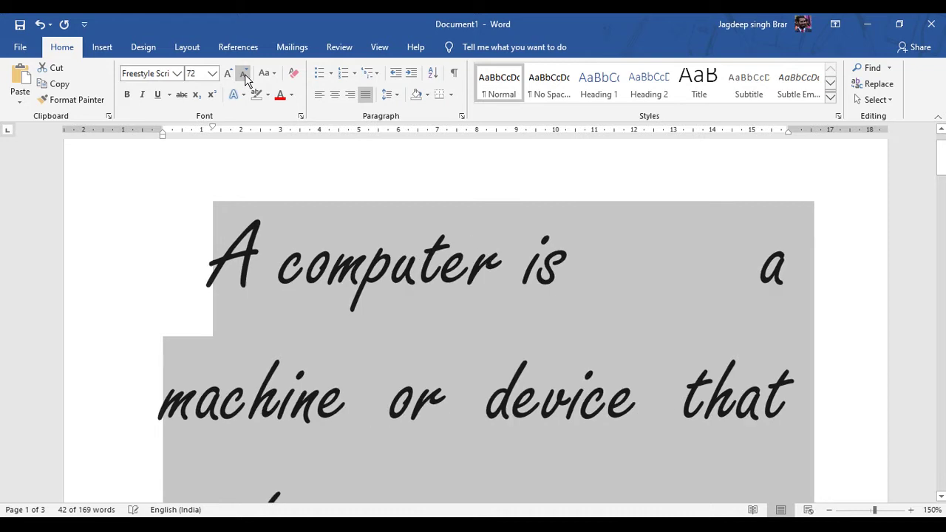
click(244, 75)
click(245, 75)
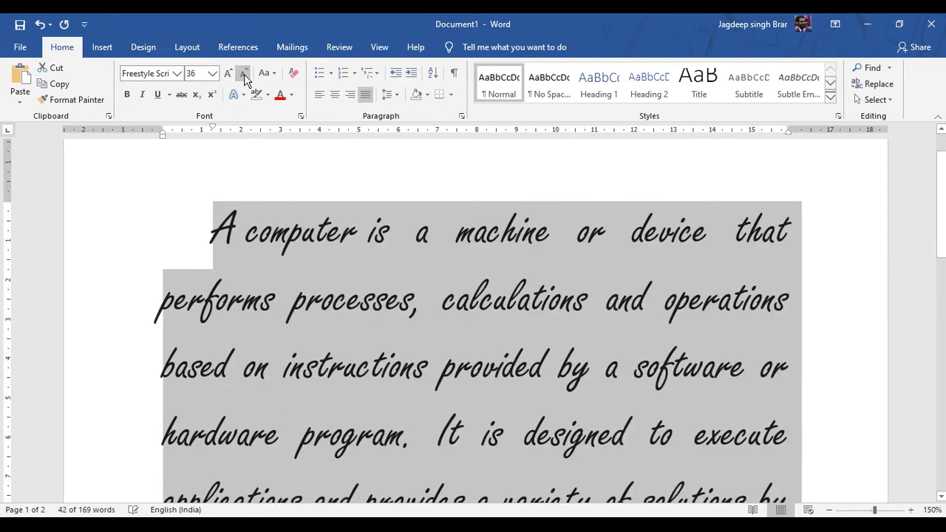
click(244, 75)
click(244, 75)
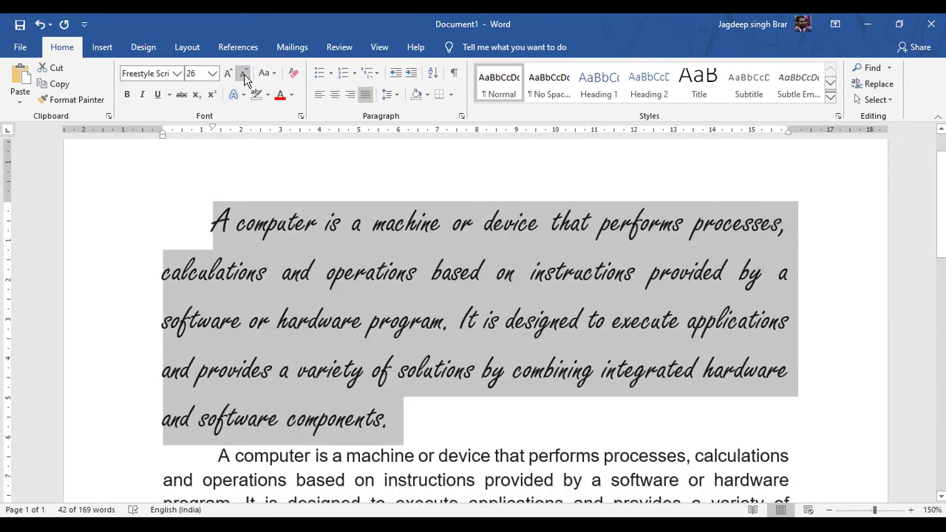
click(244, 74)
click(229, 75)
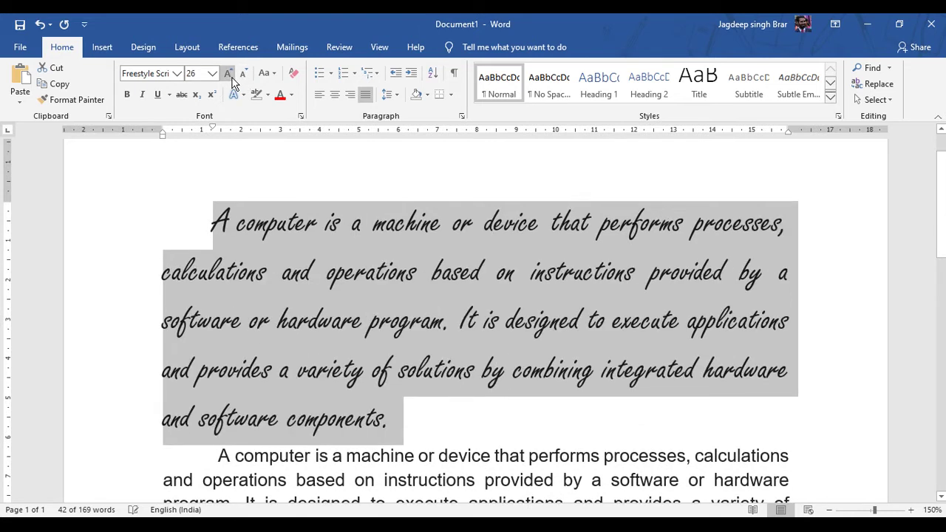
click(243, 75)
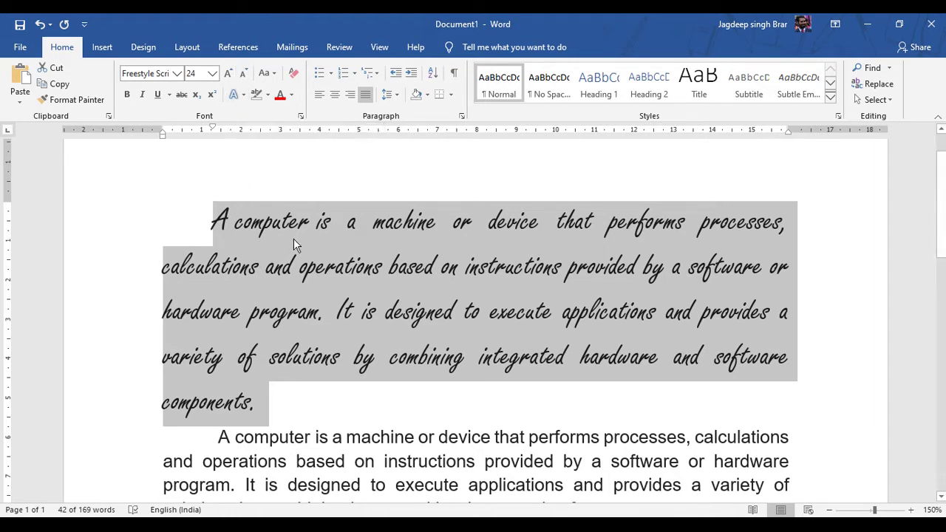
Make the first paragraph bold, italic and underlined.
click(128, 98)
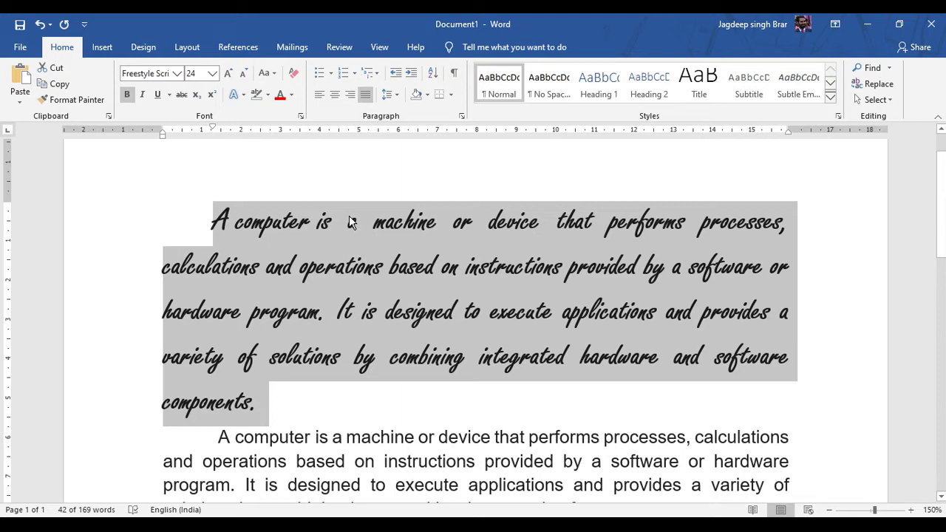
click(147, 96)
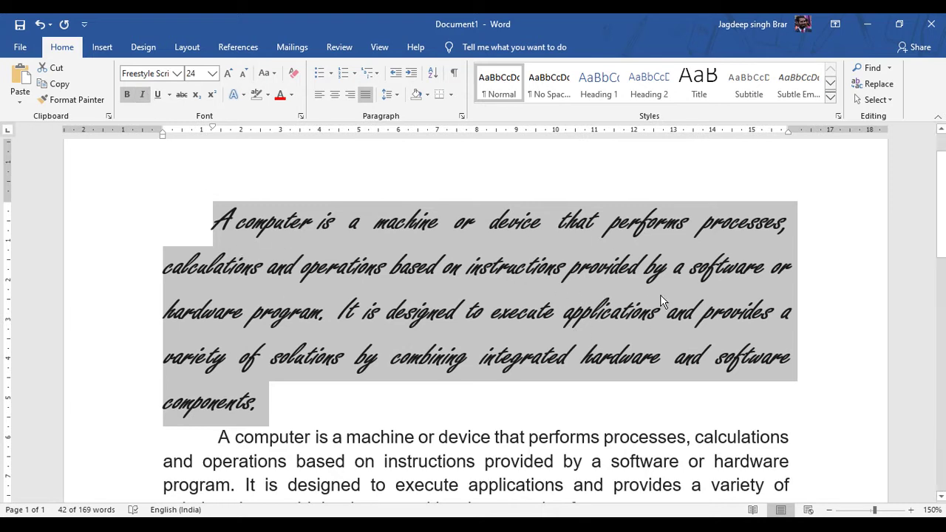
click(160, 96)
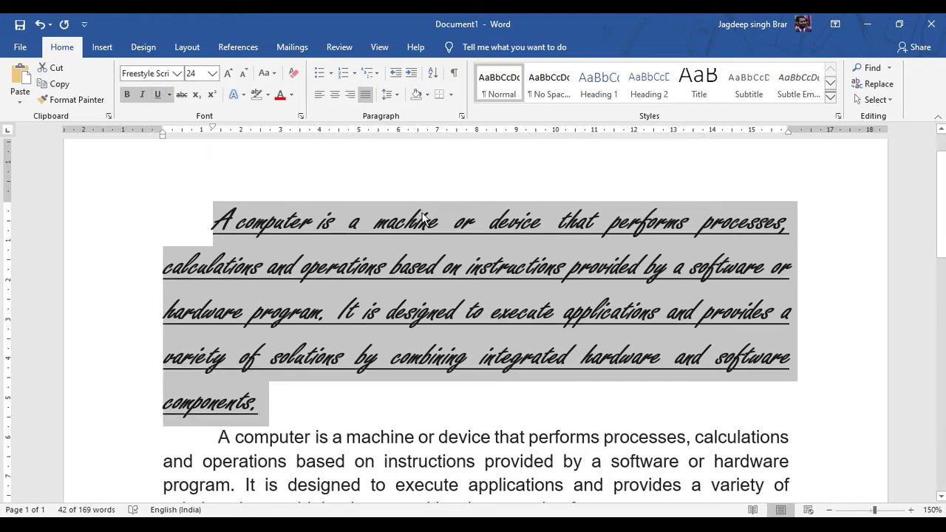
Try the double, thick and dotted underline styles on the first paragraph.
click(168, 96)
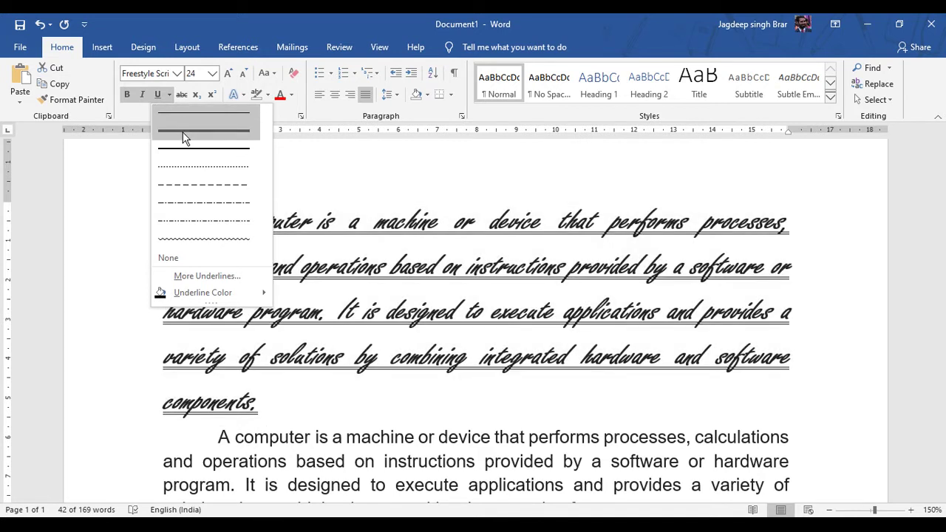
click(184, 139)
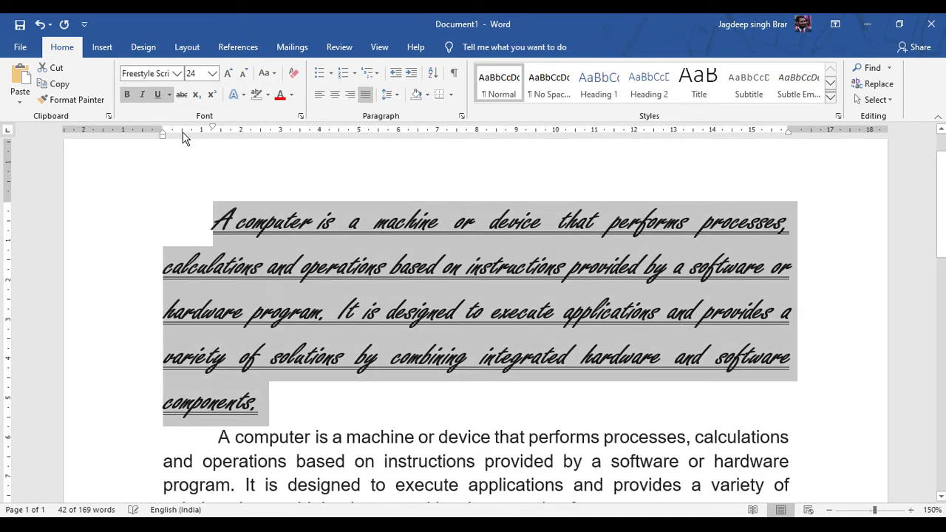
click(169, 94)
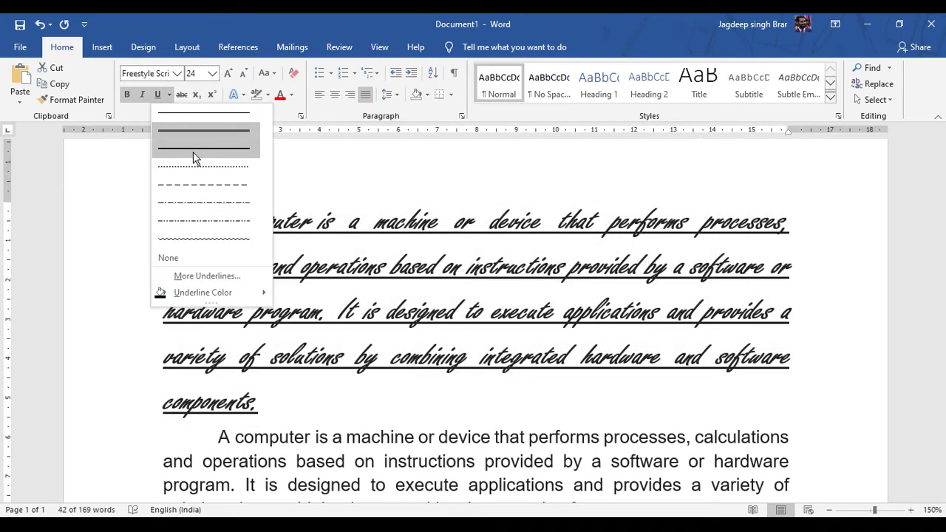
click(194, 157)
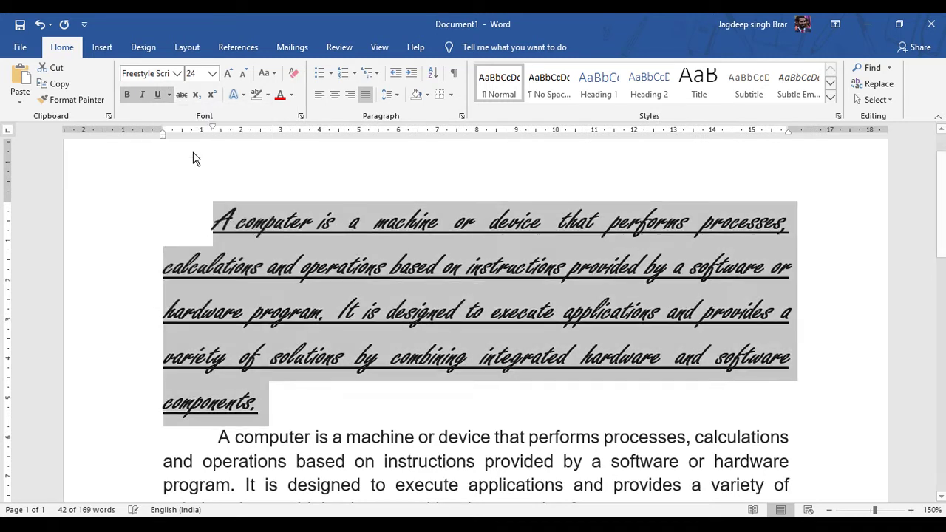
click(170, 97)
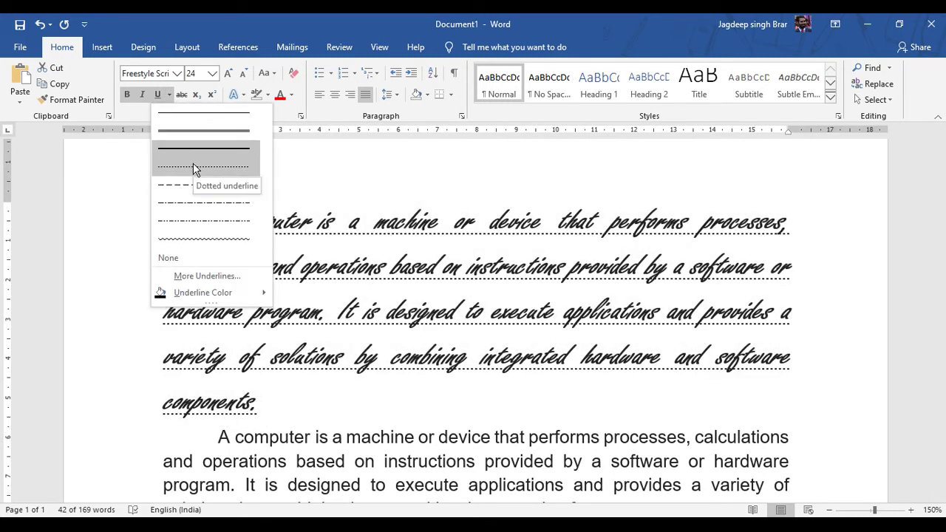
click(193, 165)
Give the first paragraph a double underline and increase its font size to 26.
click(170, 95)
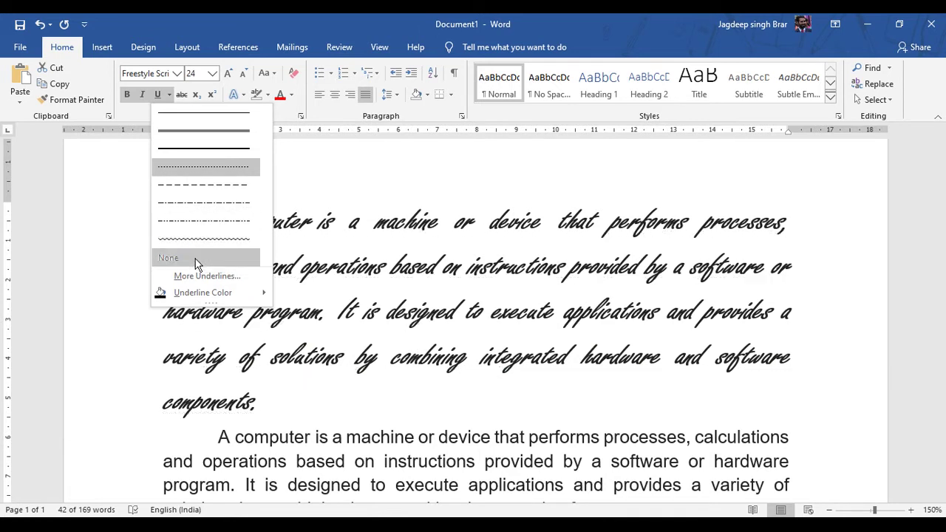
click(191, 130)
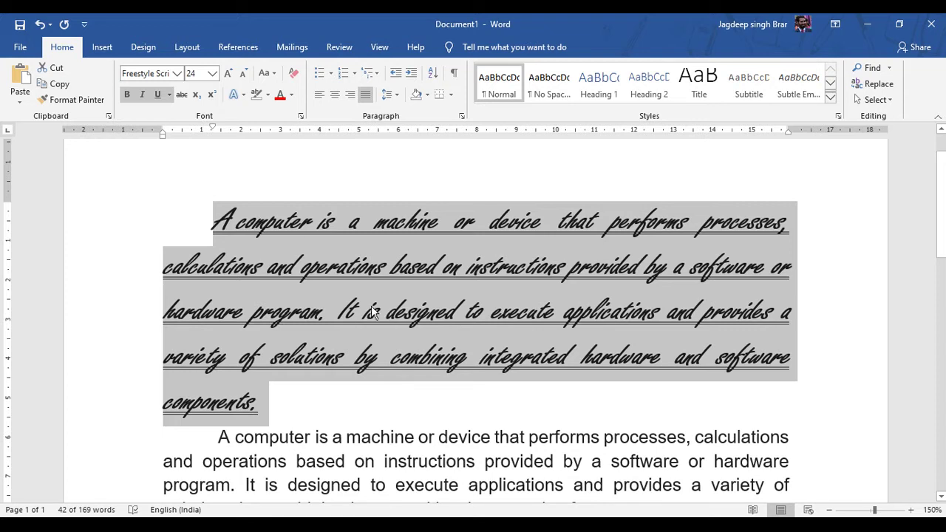
click(227, 73)
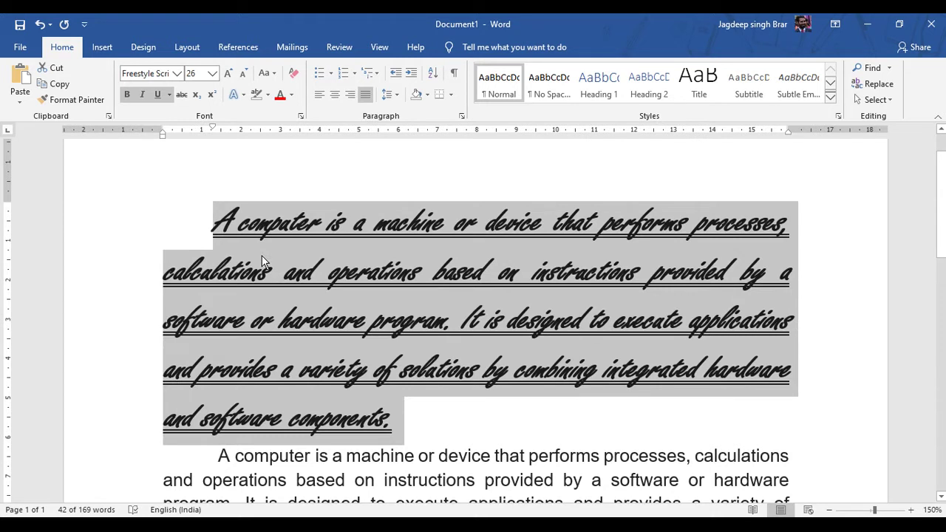
Apply strikethrough to the first paragraph, toggling it off and on again.
click(180, 94)
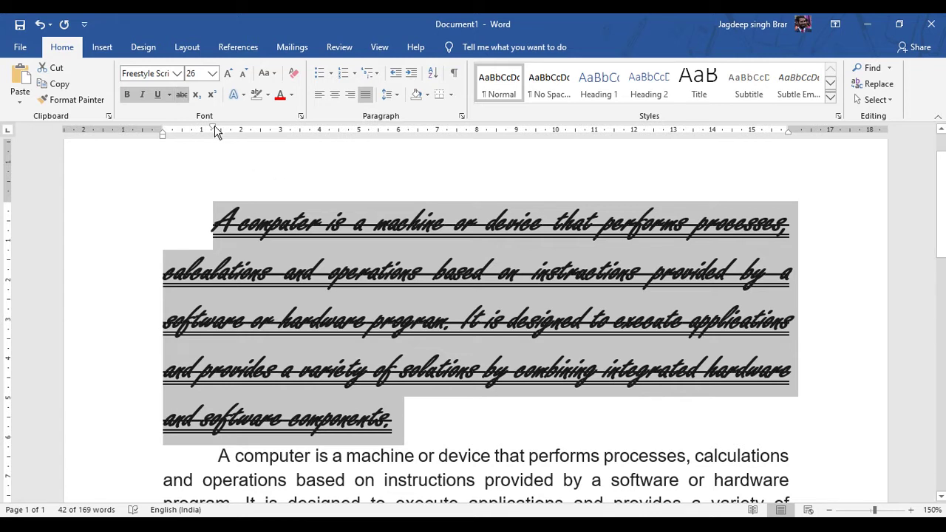
click(182, 96)
click(182, 96)
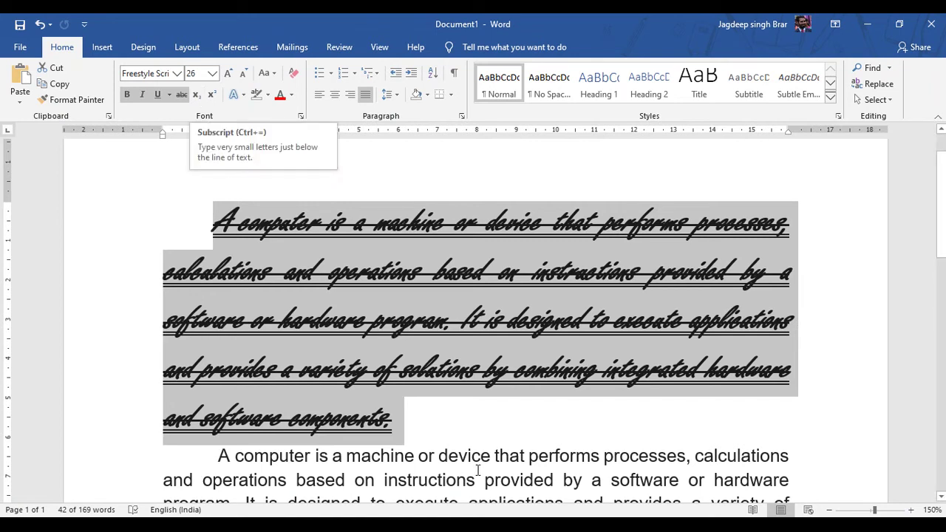
Add an empty line after the first paragraph and turn off bold, italic, underline and strikethrough for it.
click(439, 432)
click(438, 432)
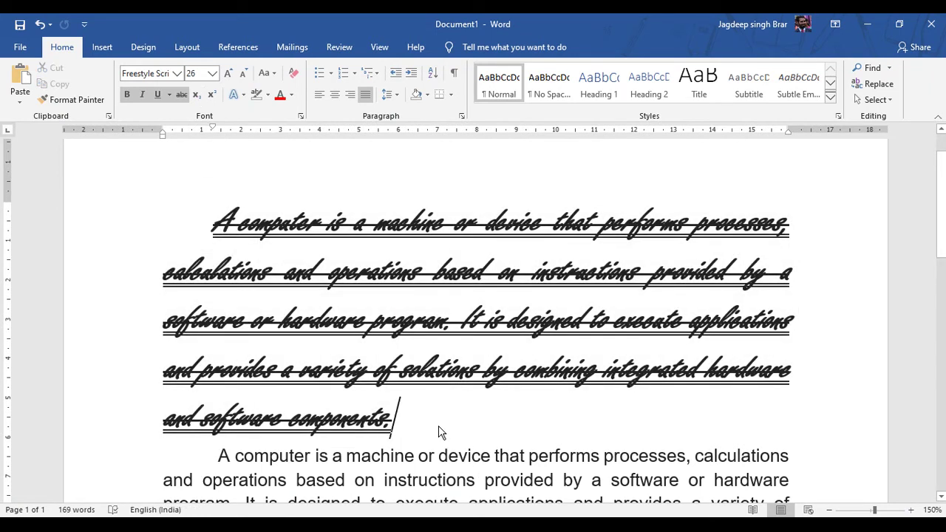
key(Return)
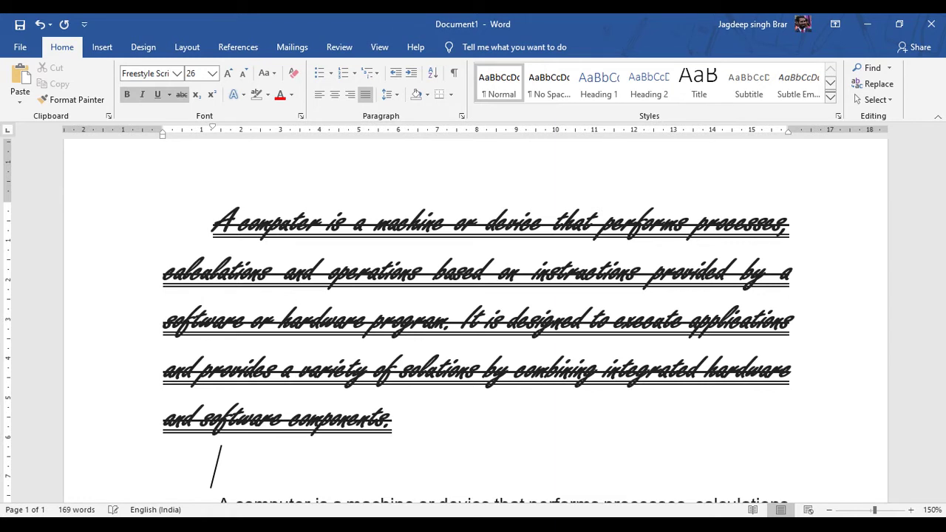
click(126, 94)
click(142, 97)
click(182, 96)
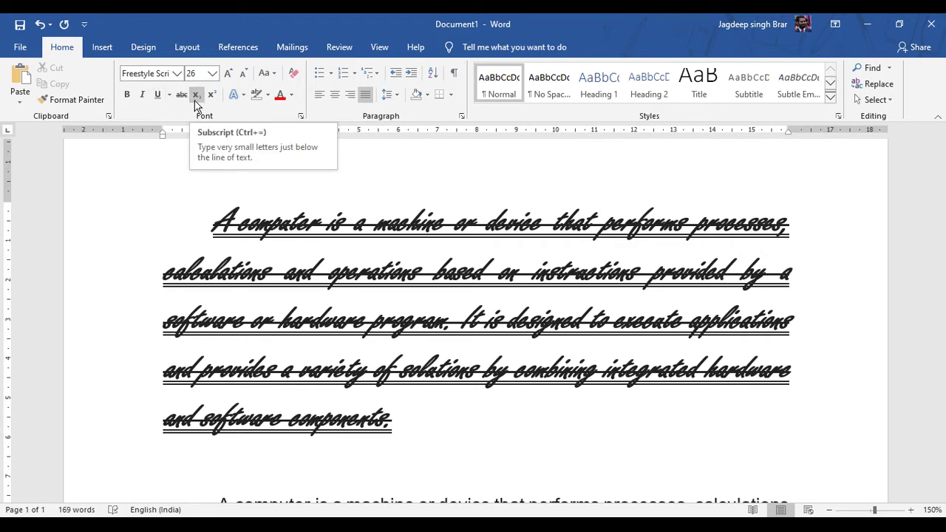
Set the font for the new empty line to Arial.
click(148, 73)
text(Ar)
key(BackSpace)
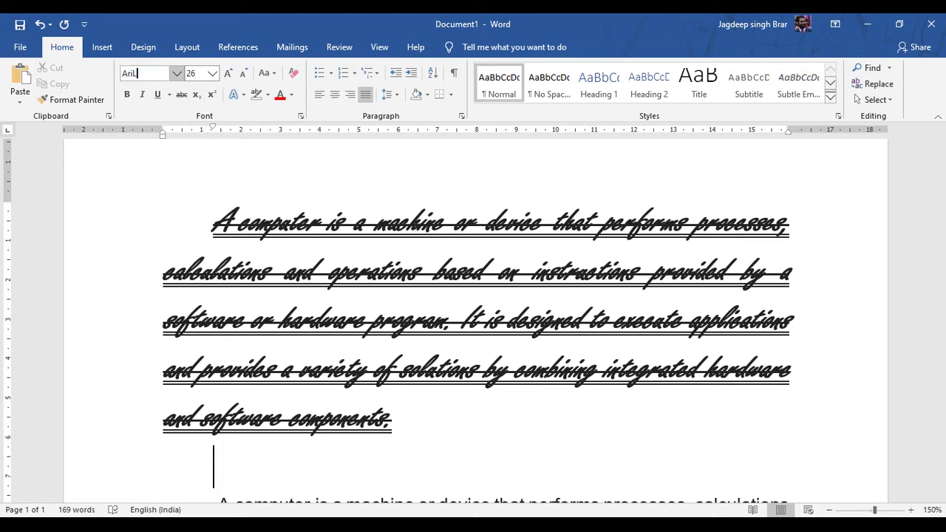
text(ial)
key(Return)
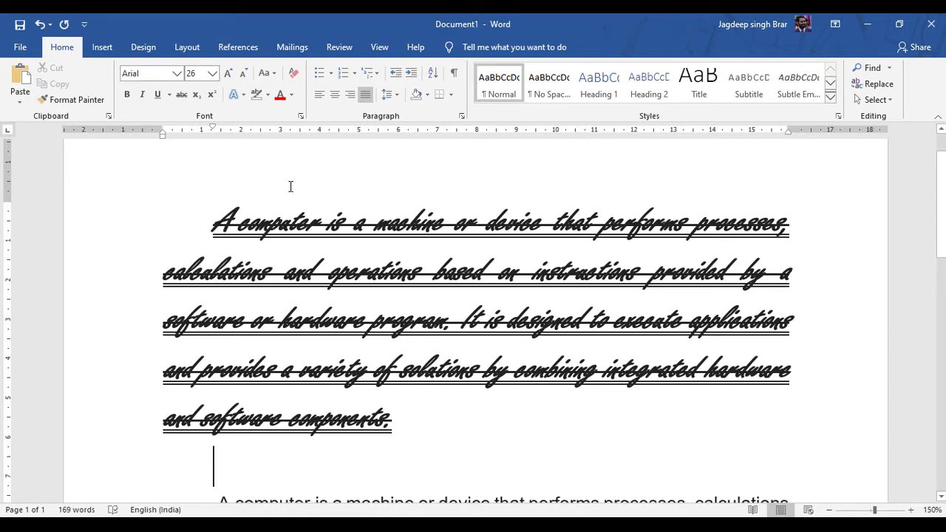
Add several empty lines below the first paragraph and write "H20" on one of them.
scroll(470, 268, down, 3)
key(Return)
key(Return)
key(Return)
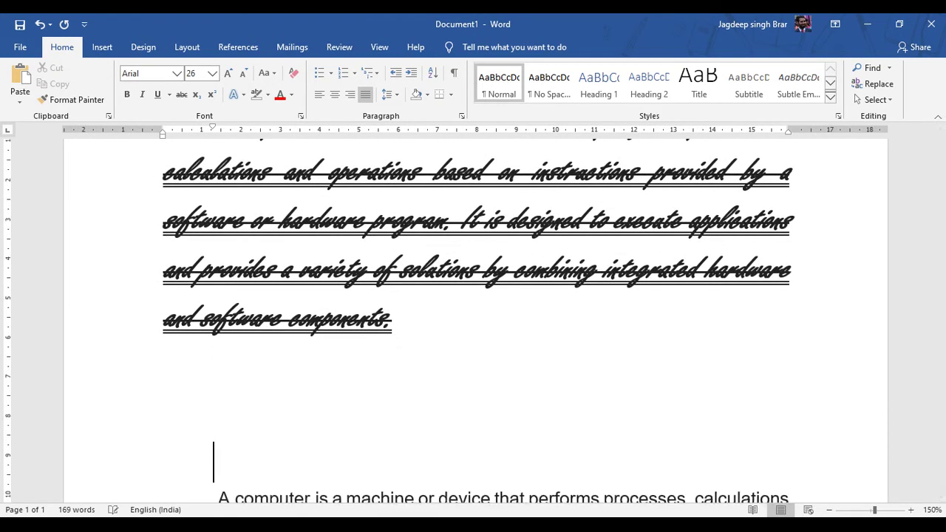
click(213, 309)
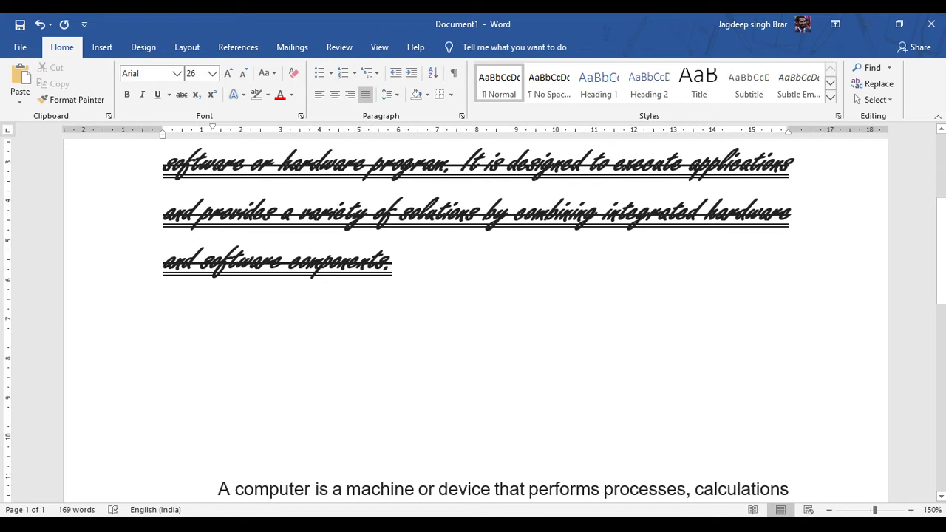
key(Return)
text(H2)
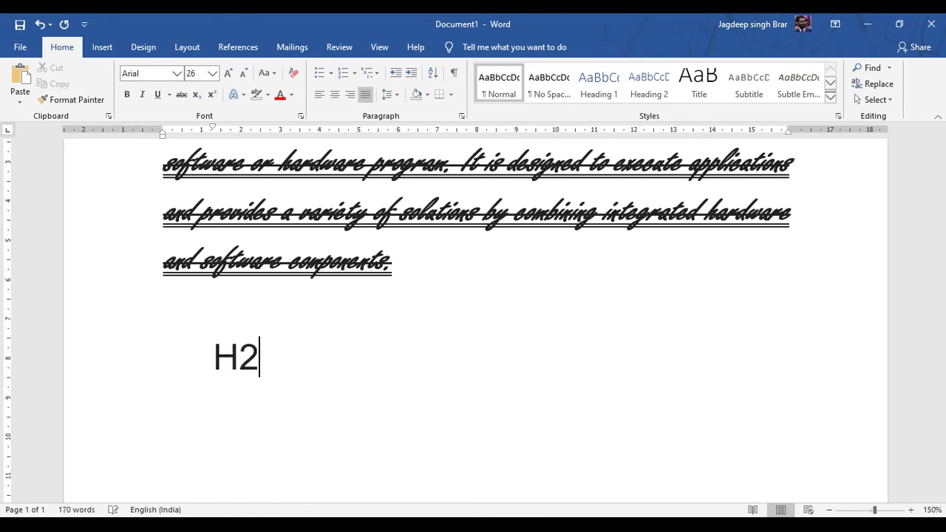
text(0)
Format the 2 in "H20" as subscript.
click(259, 357)
key(shift+Left)
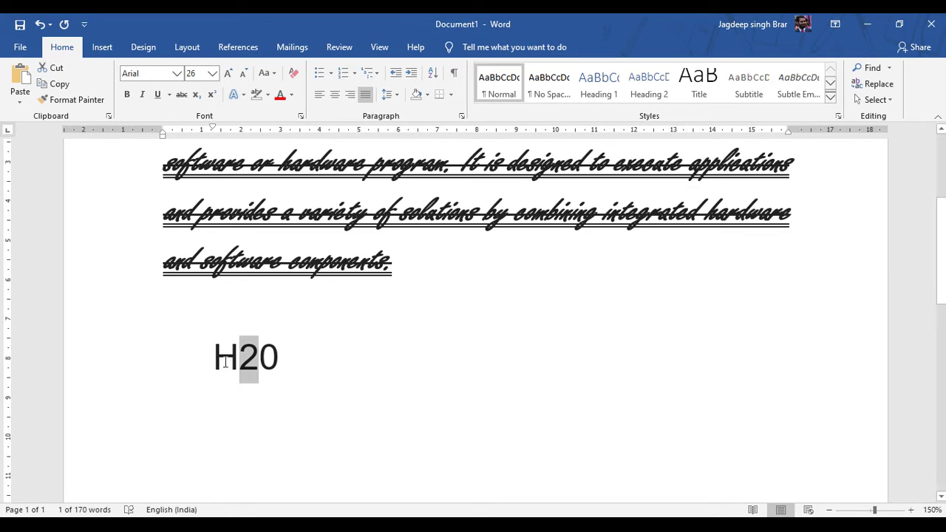
click(260, 357)
drag(260, 357, 245, 373)
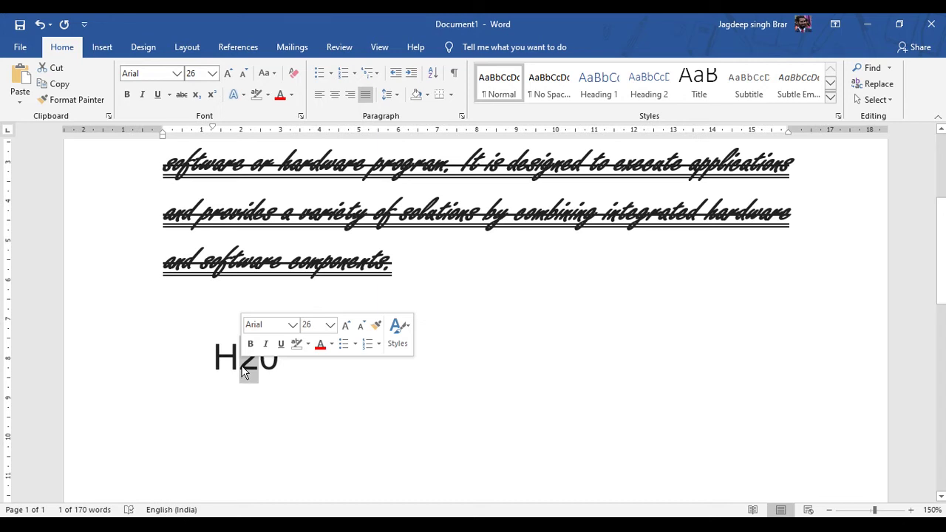
click(197, 96)
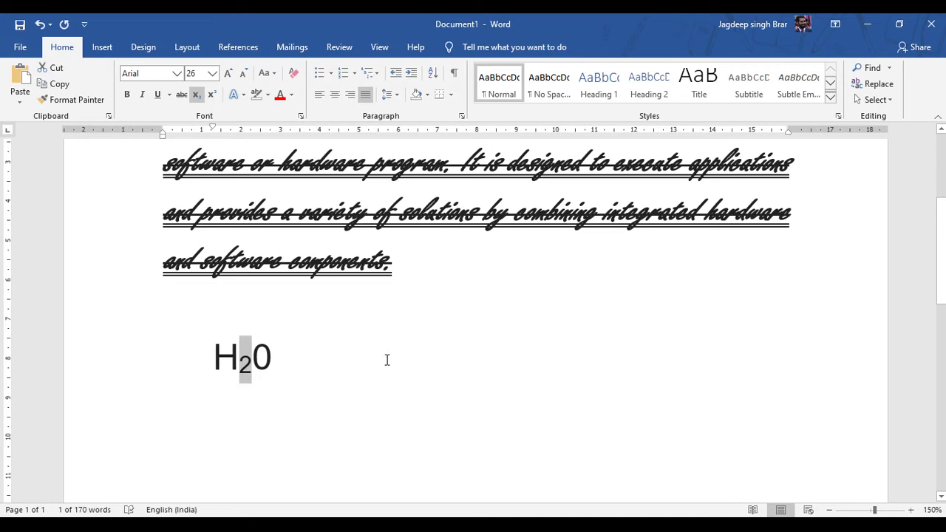
Write "X2Y2" on the same line, a few spaces after "H20".
click(434, 360)
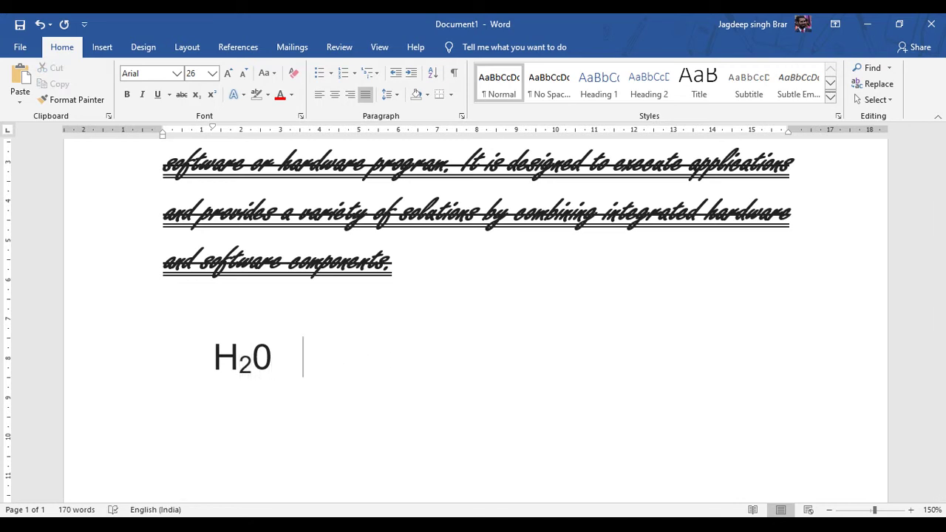
text(X2Y)
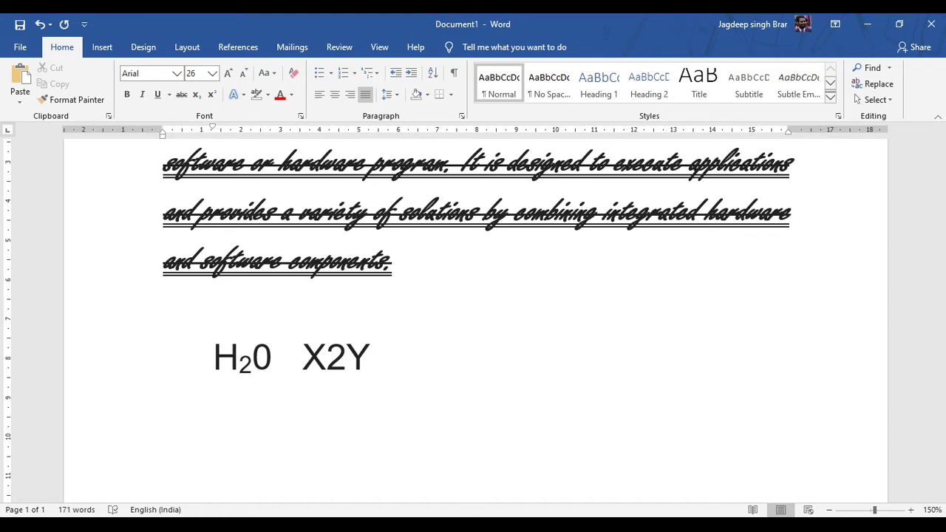
text(2)
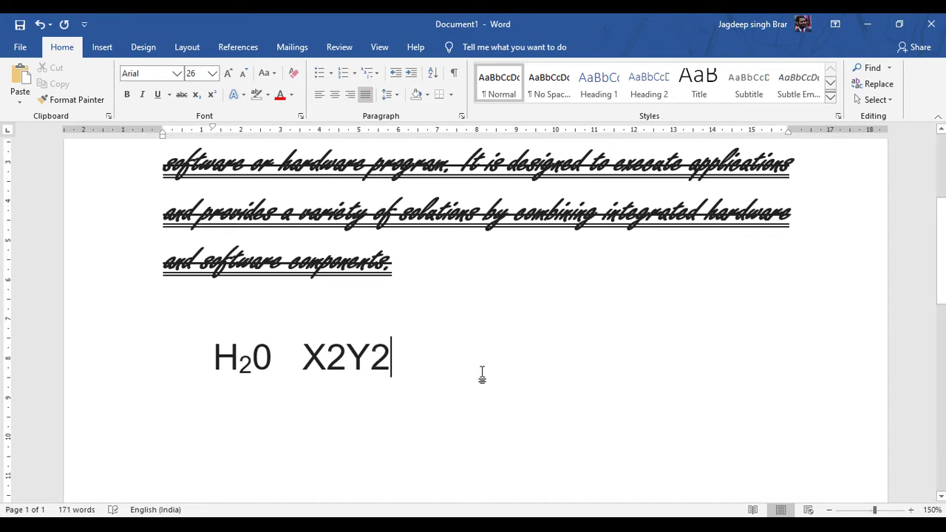
Format both 2s in "X2Y2" as superscript.
drag(392, 358, 374, 366)
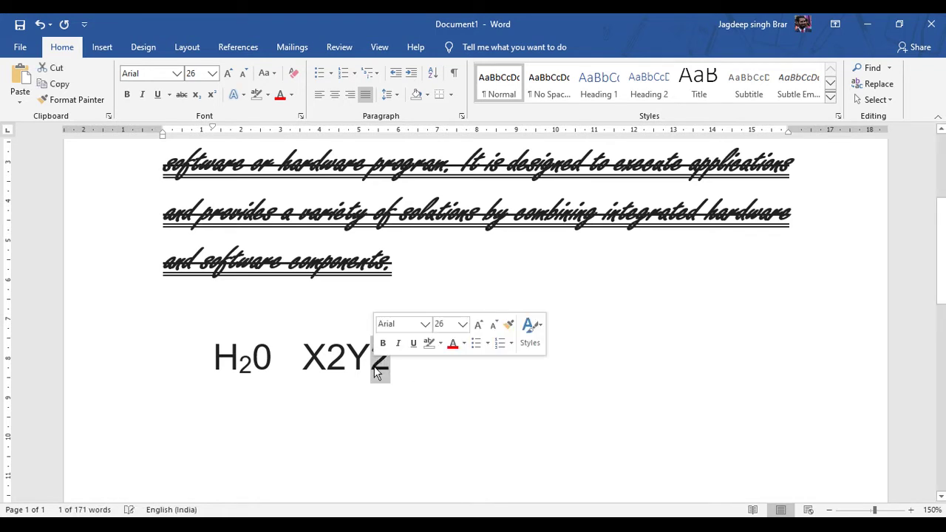
click(211, 95)
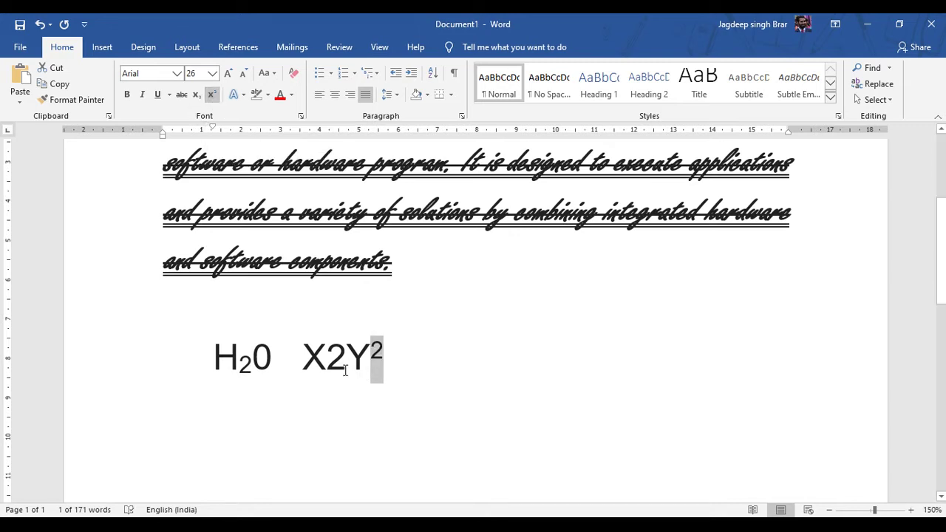
drag(347, 360, 332, 362)
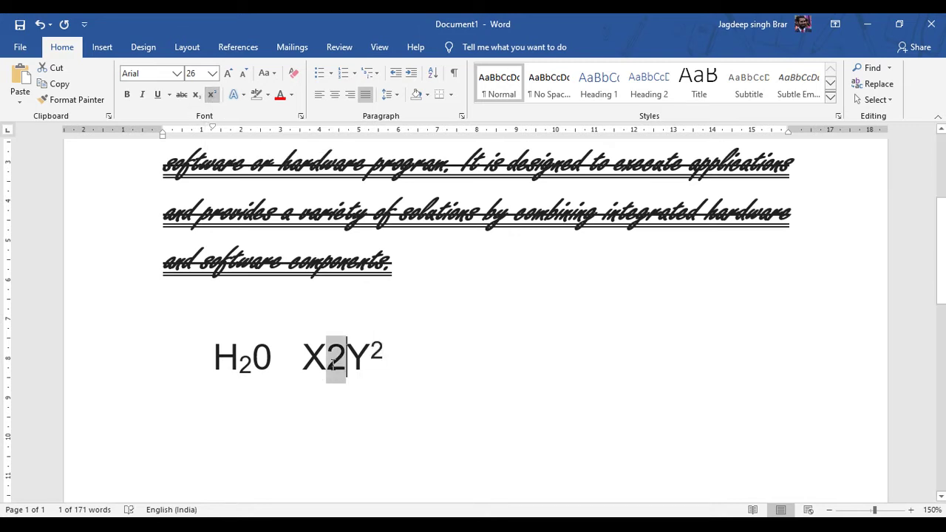
click(212, 96)
click(421, 362)
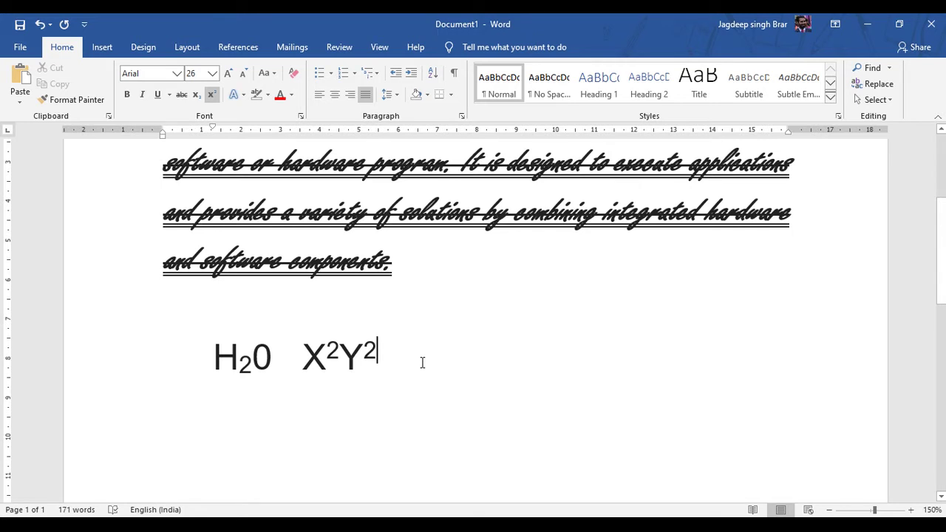
Remove the strikethrough from the whole first paragraph.
click(432, 269)
scroll(431, 276, up, 5)
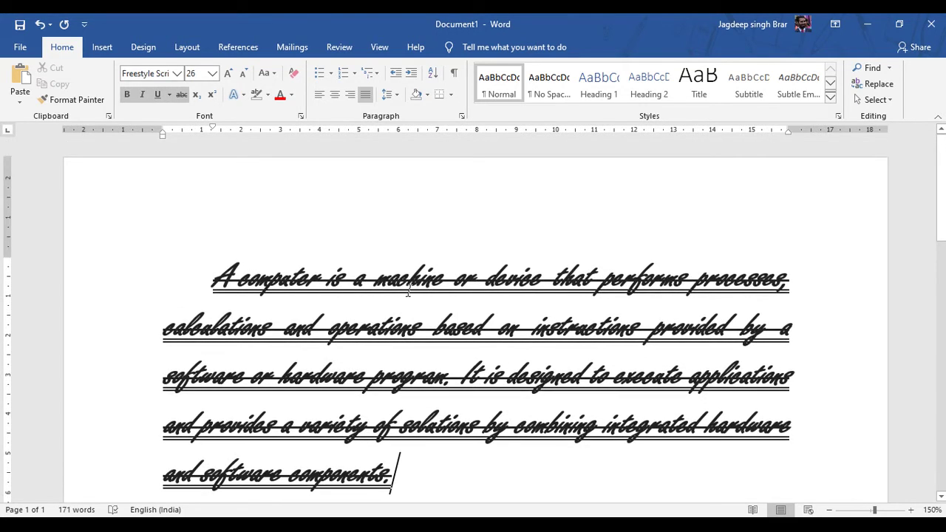
triple_click(196, 281)
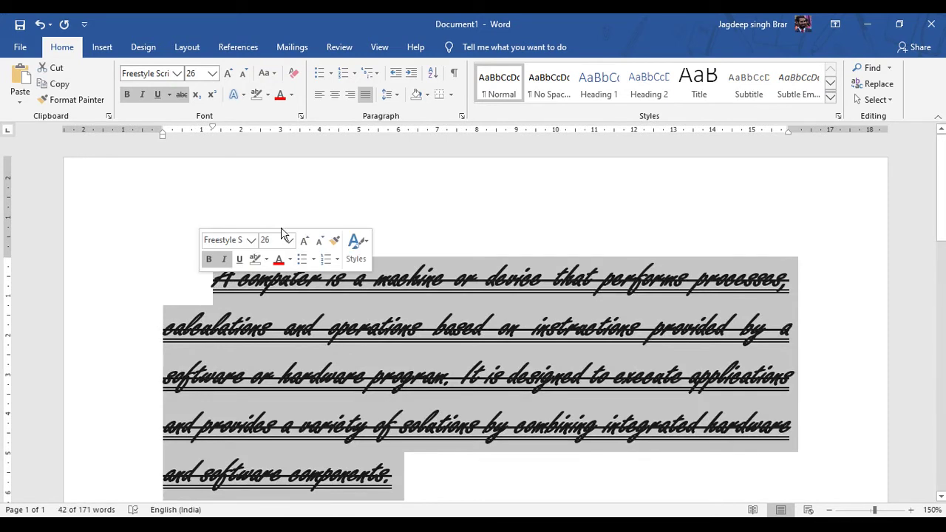
click(184, 96)
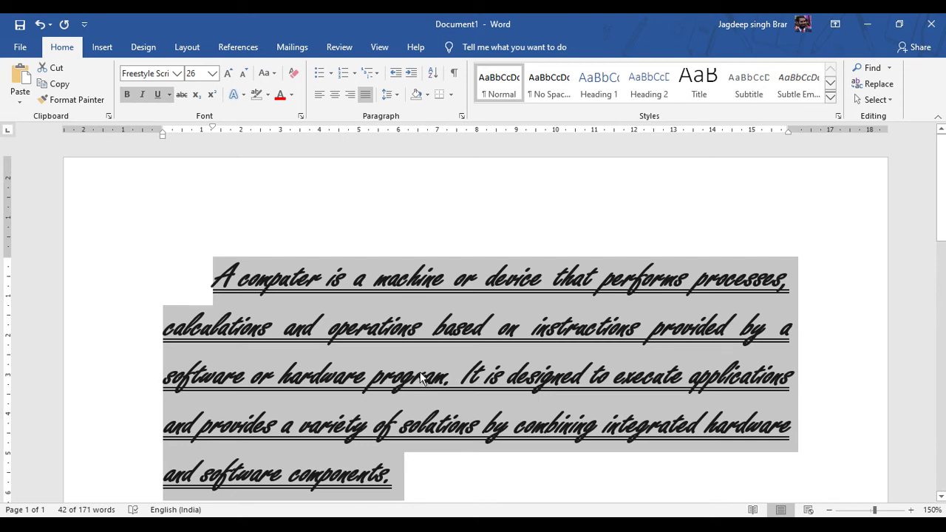
Change the first paragraph's font color to the standard Dark Blue and deselect the text.
click(292, 99)
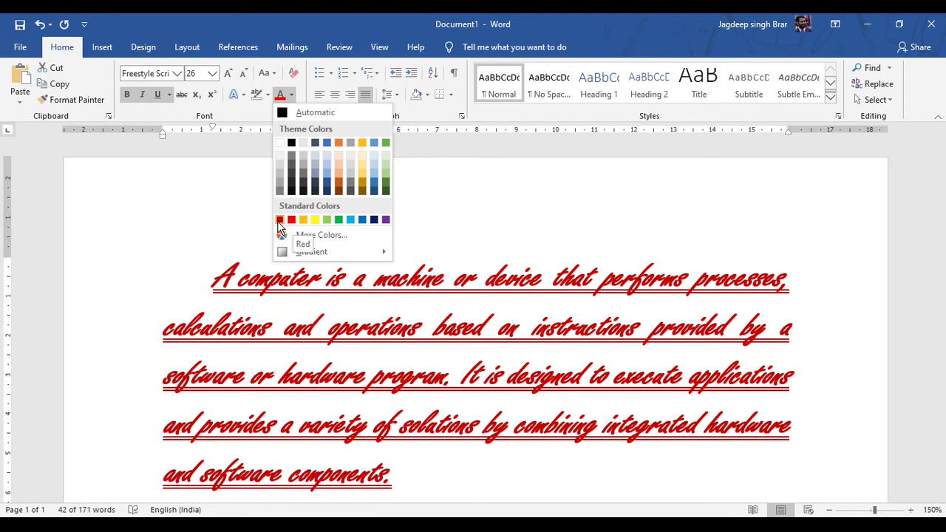
click(374, 220)
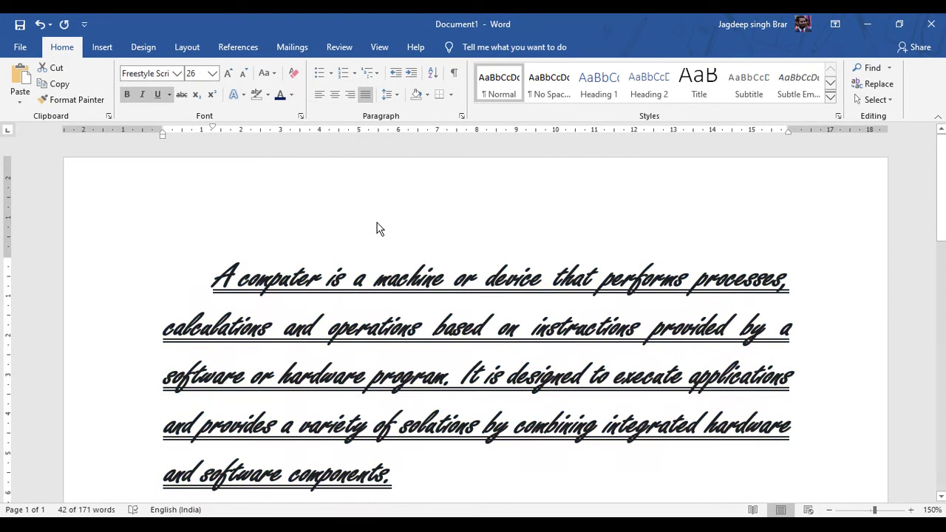
click(415, 466)
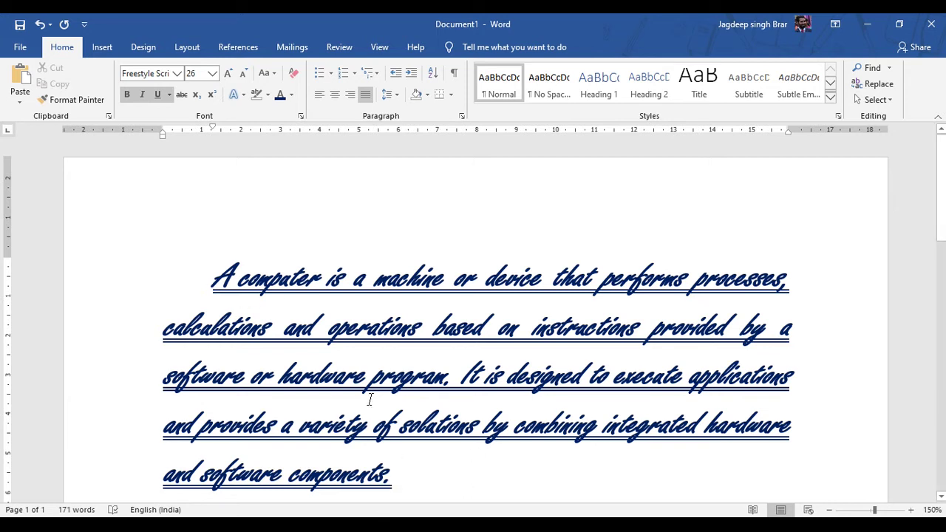
Clear all formatting from the first paragraph and undo the clearing.
drag(430, 483, 205, 283)
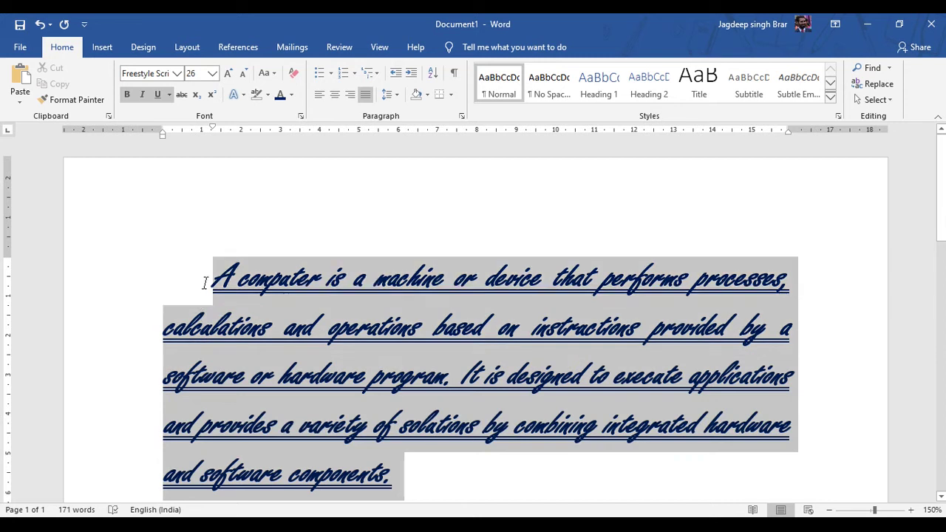
click(294, 76)
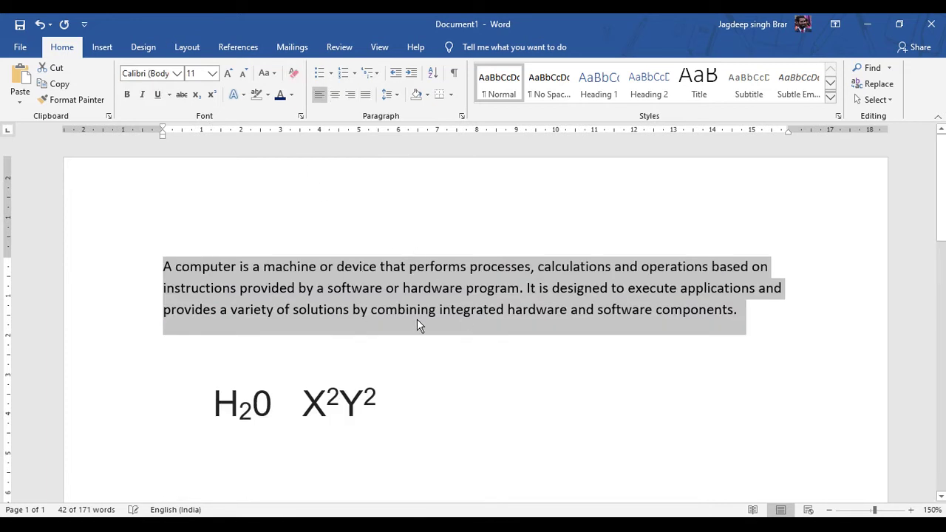
key(ctrl+z)
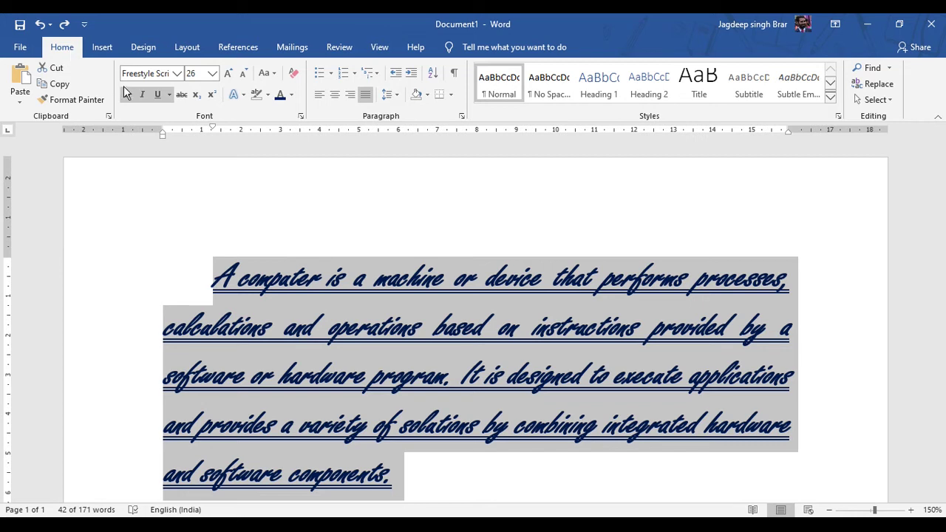
Open the Font dialog for the selected first paragraph and look through the list of available typefaces.
click(300, 117)
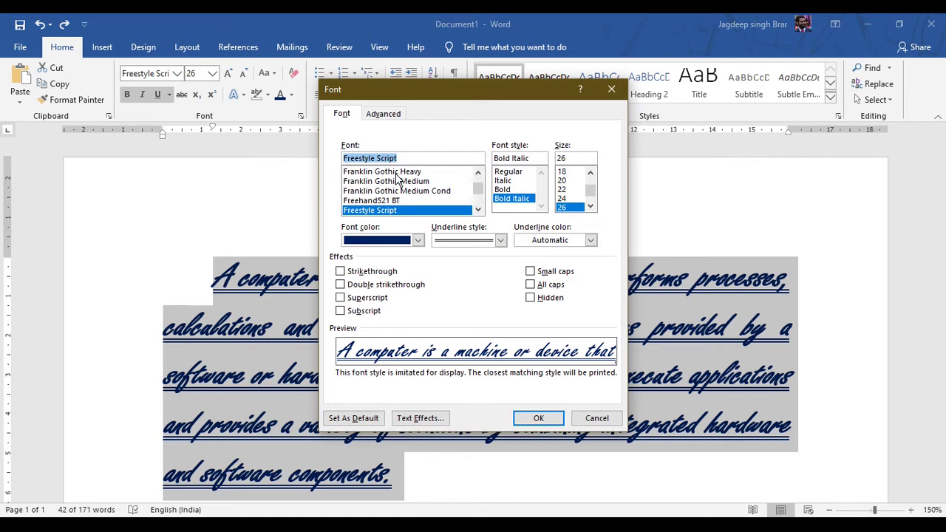
drag(478, 194, 477, 184)
click(478, 210)
click(478, 210)
click(478, 210)
click(478, 210)
click(478, 210)
click(478, 210)
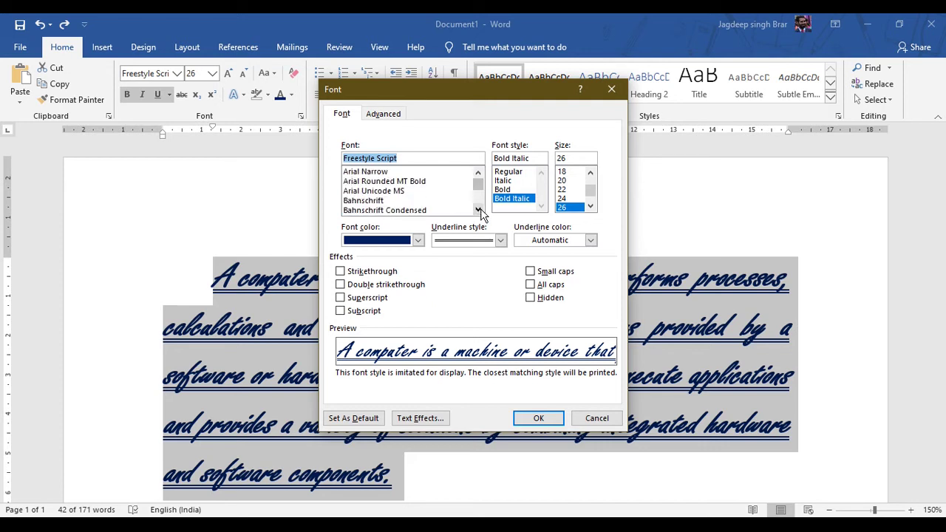
click(479, 210)
click(479, 210)
click(479, 210)
click(479, 210)
click(479, 210)
drag(480, 206, 478, 193)
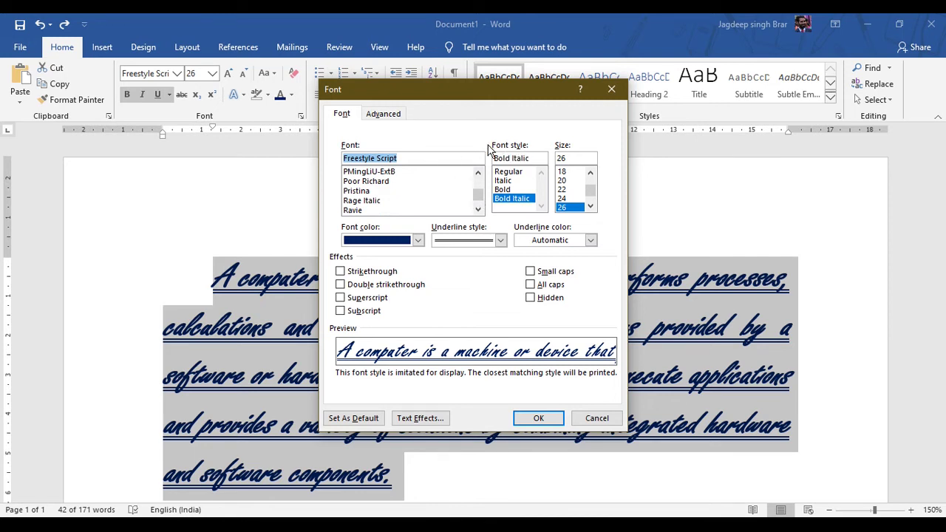
Try the Regular, Italic and Bold font styles in the Font dialog and return to Bold Italic.
click(514, 172)
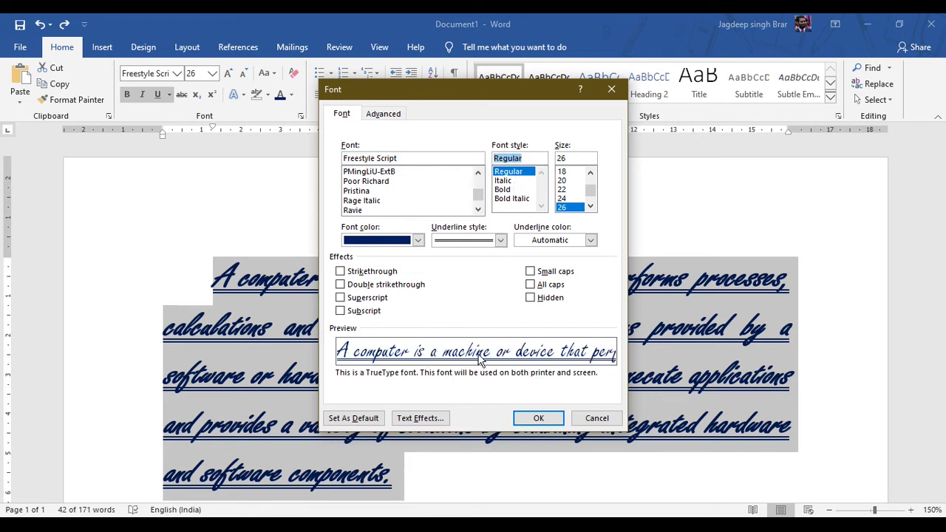
click(510, 182)
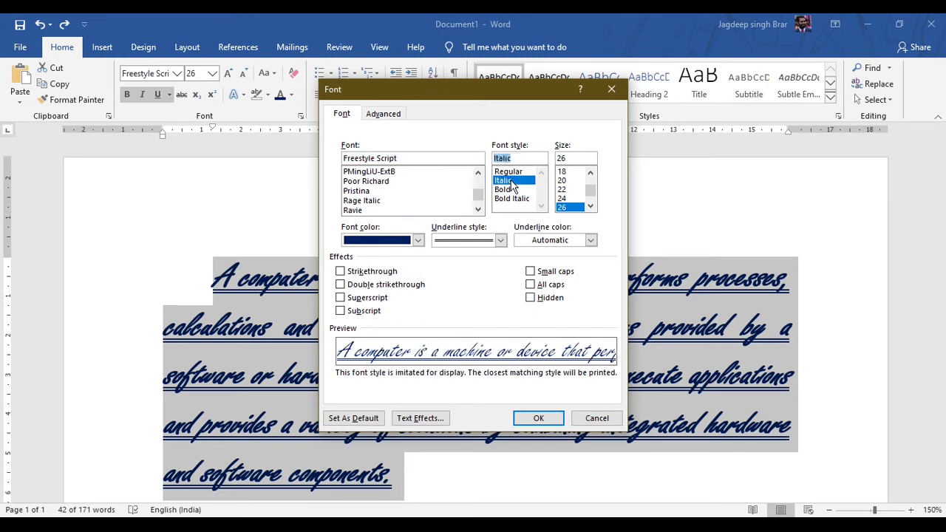
click(515, 190)
click(515, 198)
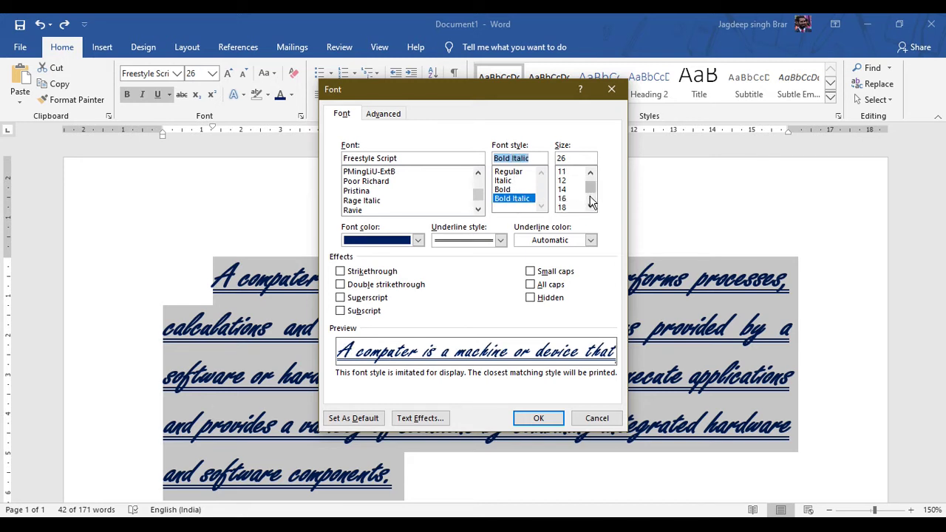
Set the font size to 28 and the font color to standard Red in the Font dialog.
click(590, 207)
click(590, 207)
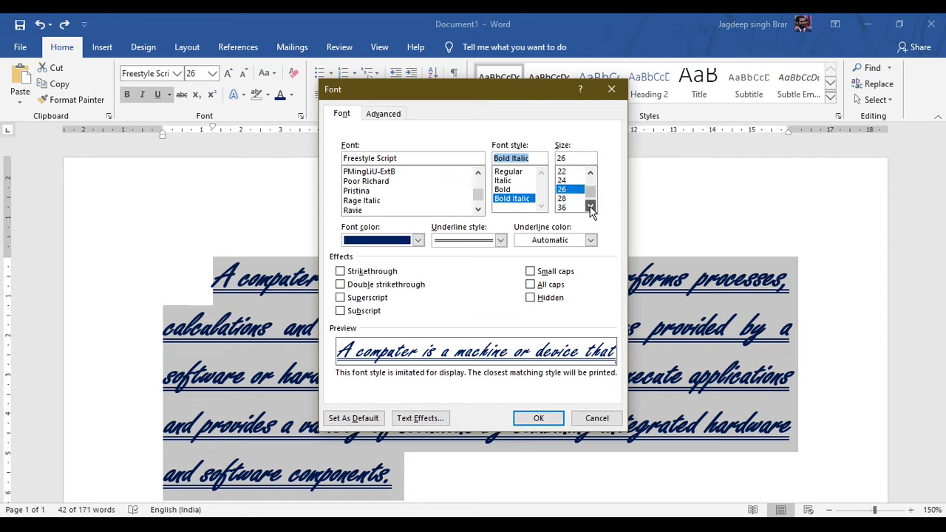
click(568, 180)
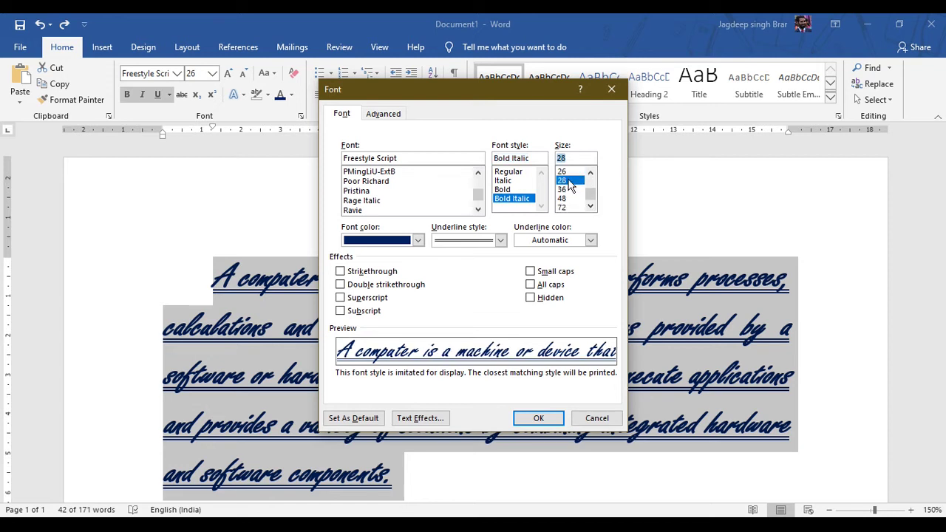
click(418, 241)
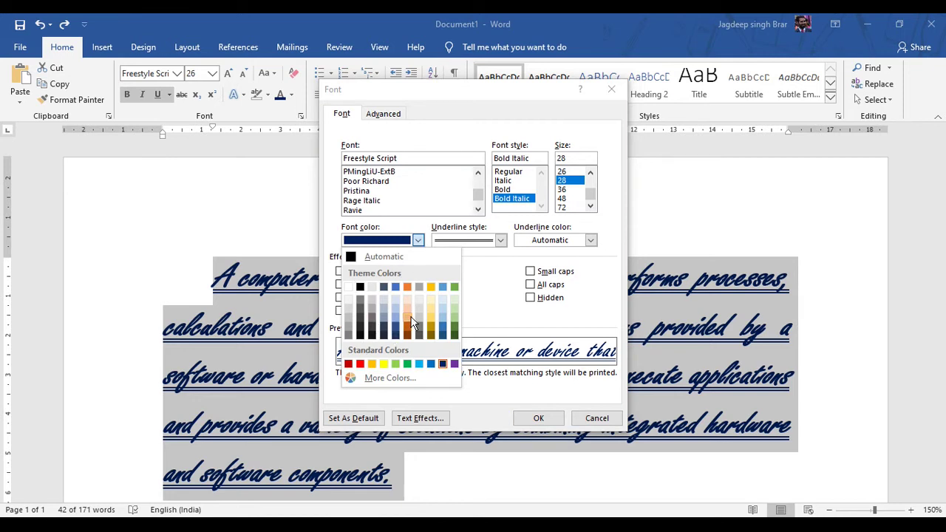
click(360, 365)
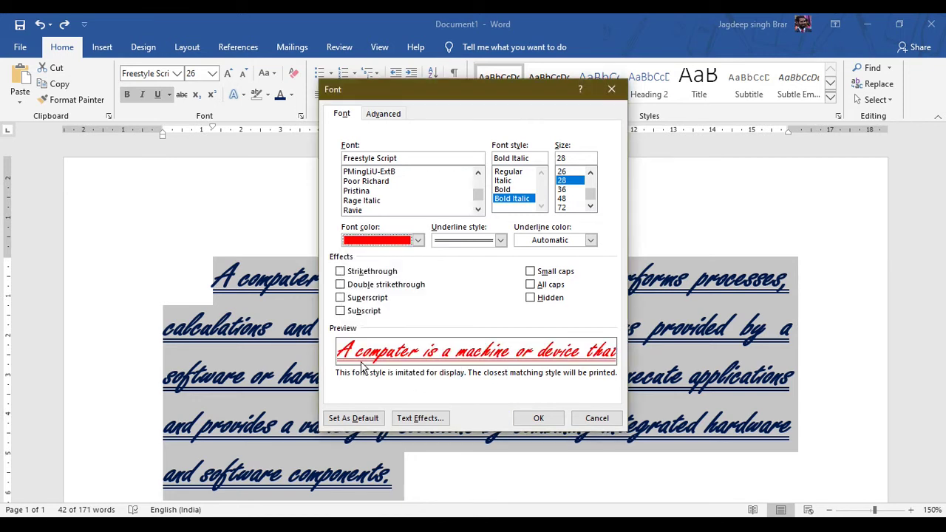
Choose the double wavy line as the underline style in the Font dialog.
click(500, 240)
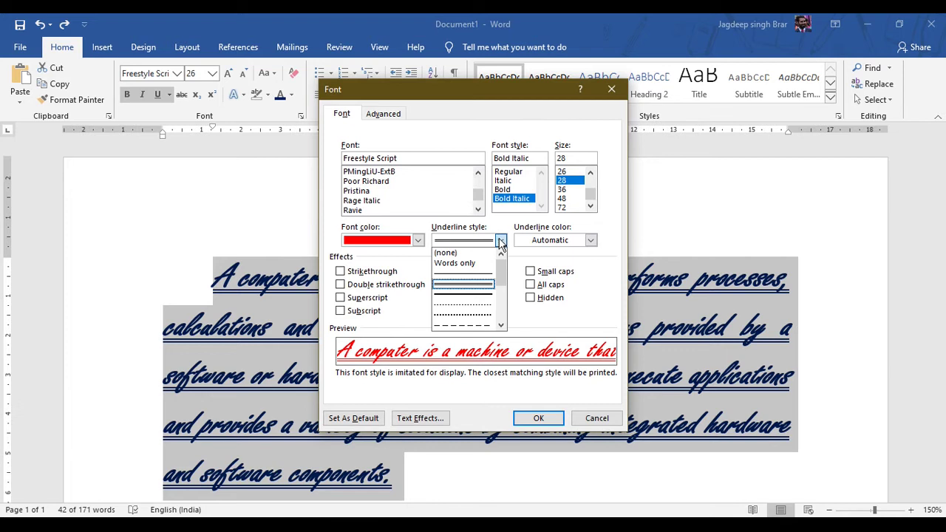
click(500, 299)
scroll(501, 303, down, 3)
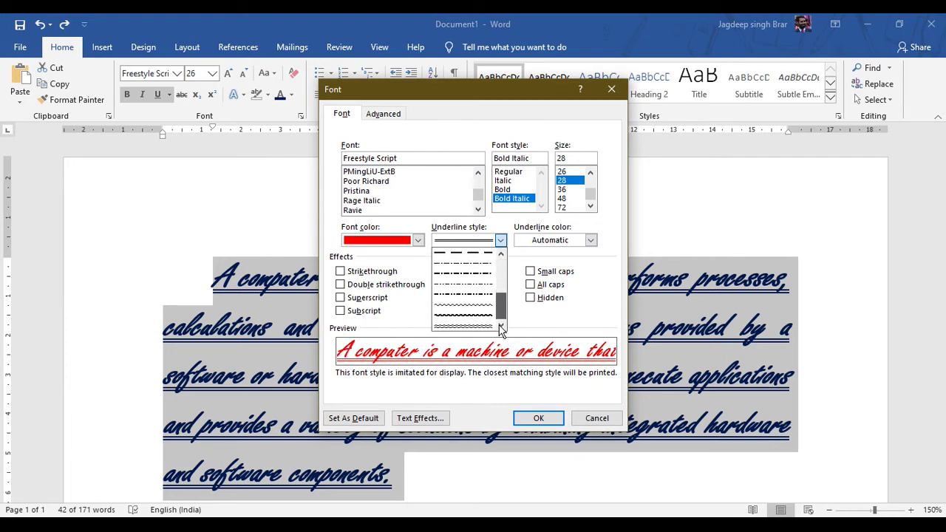
click(484, 328)
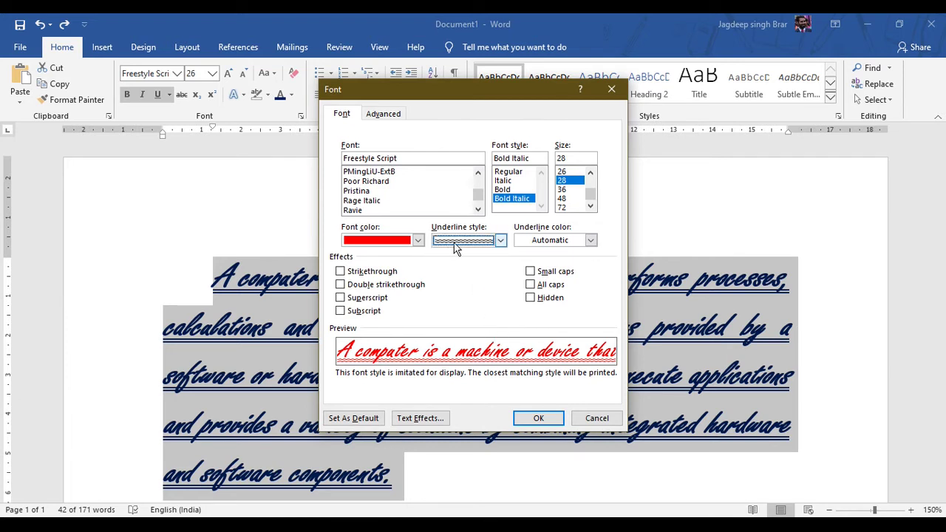
Set the underline color to the standard Dark Blue in the Font dialog.
click(590, 241)
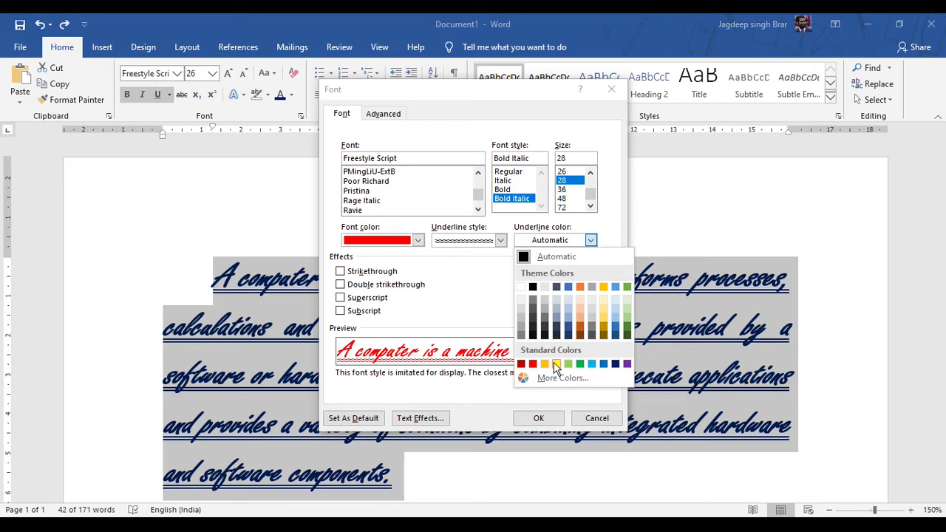
click(615, 364)
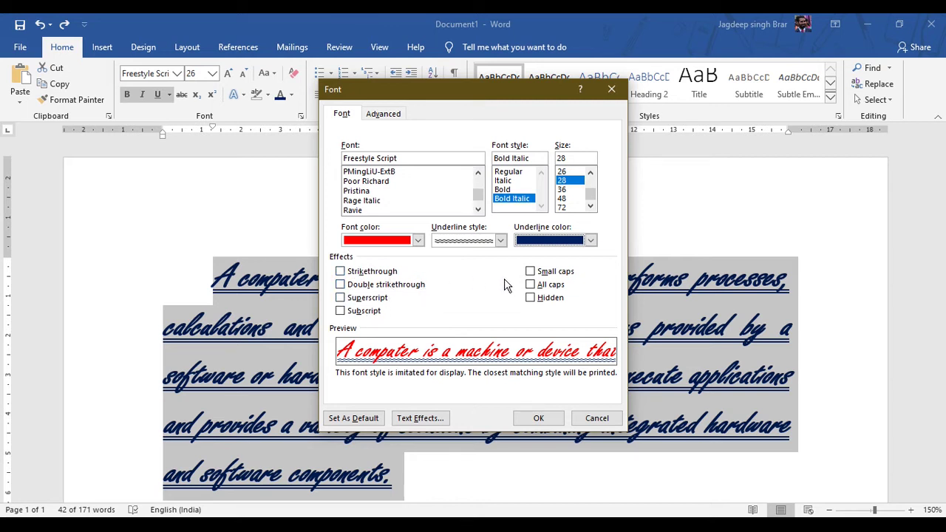
Try the Strikethrough and Double strikethrough effects, clear both, and turn on All caps.
click(379, 275)
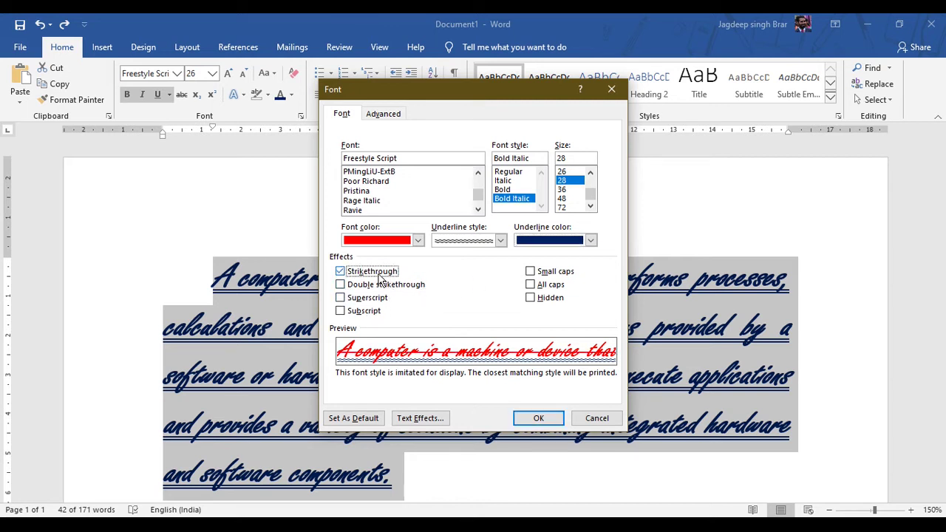
click(380, 278)
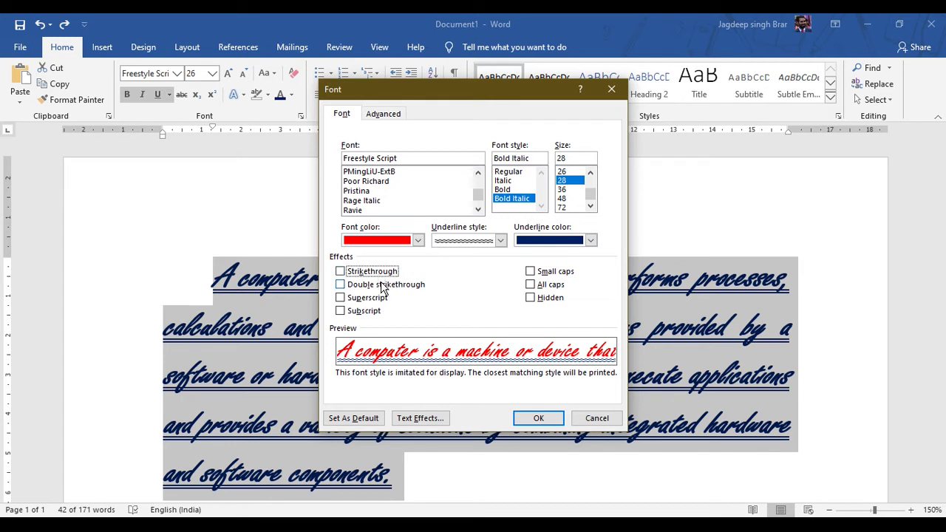
click(382, 286)
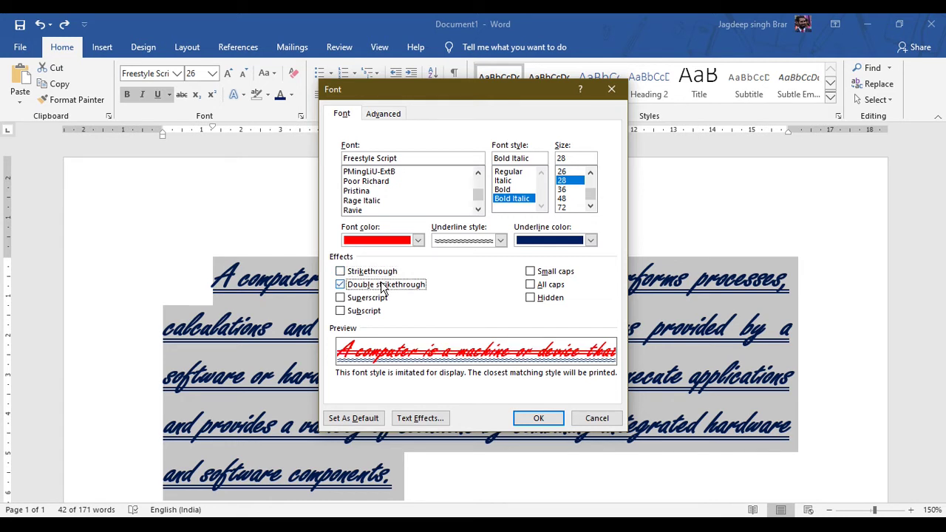
click(382, 288)
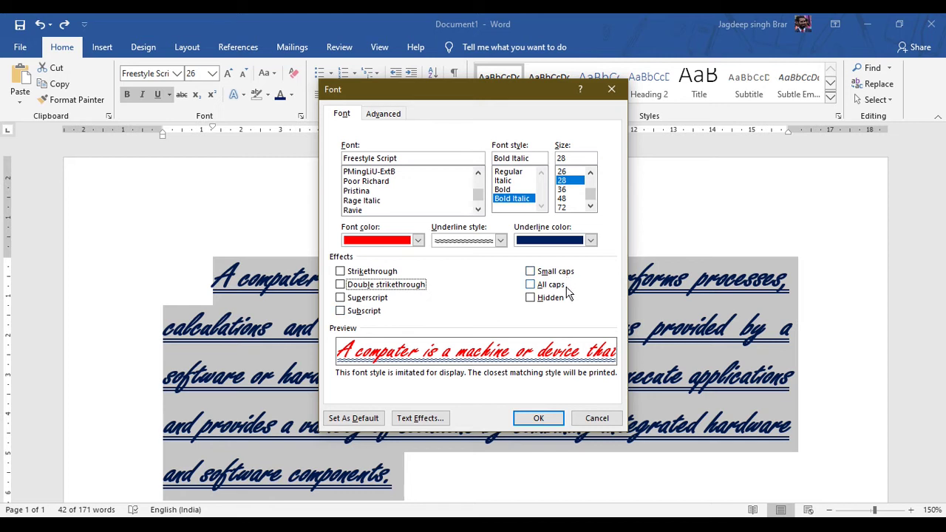
click(529, 286)
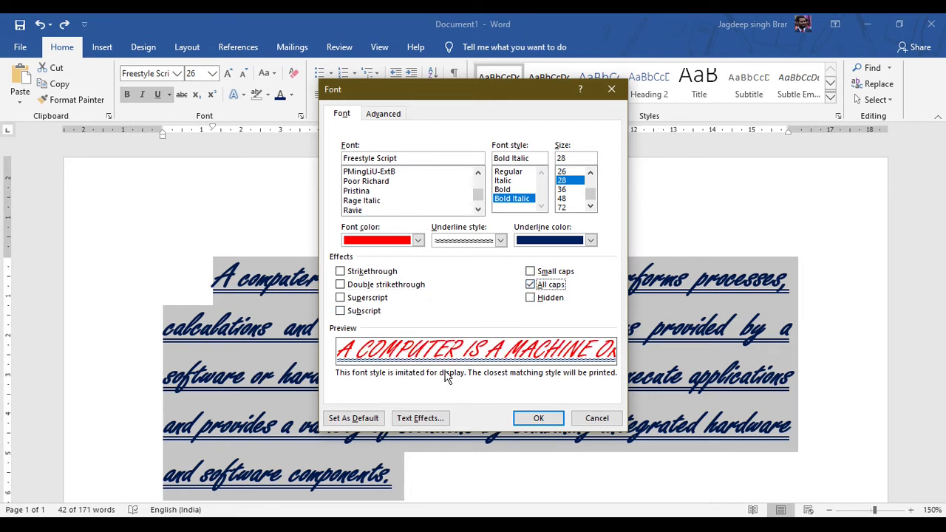
Keep the character scale at 100% and set the character spacing to Expanded by 1.9 pt in the advanced font settings.
click(393, 118)
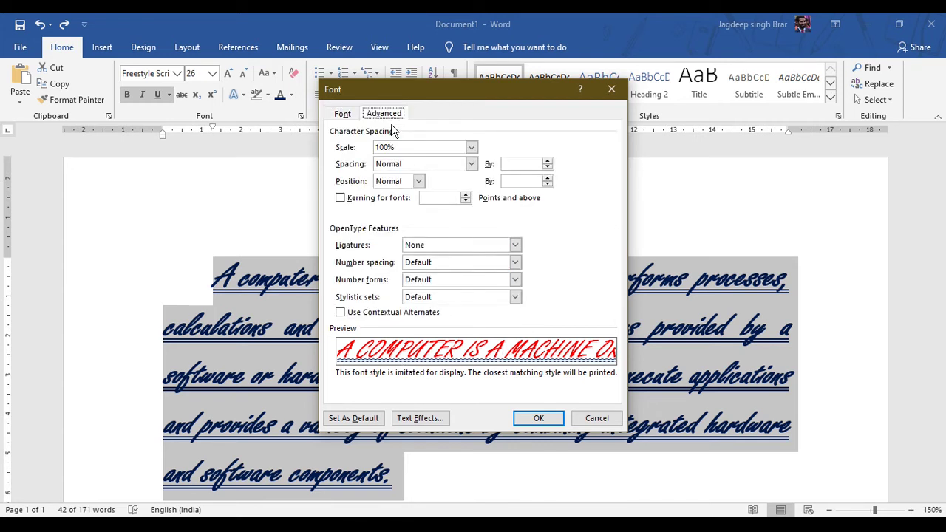
click(470, 149)
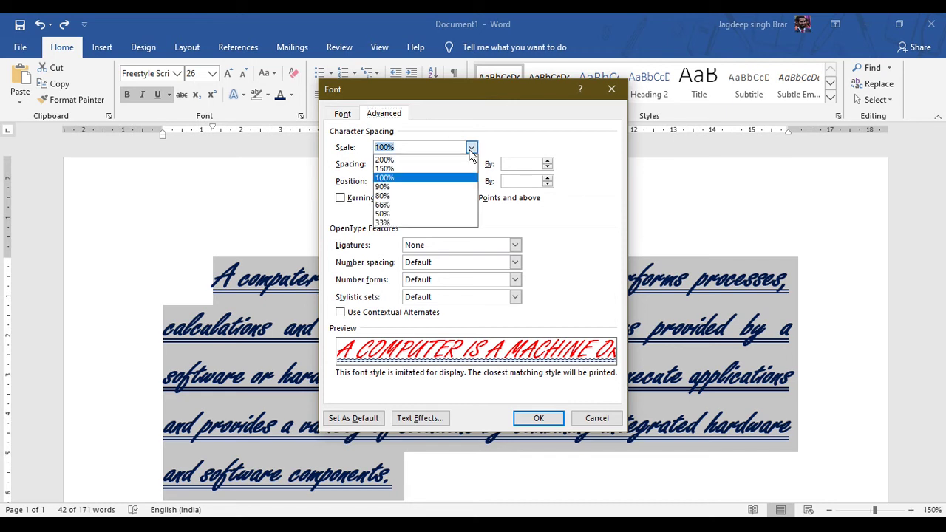
click(438, 176)
click(470, 163)
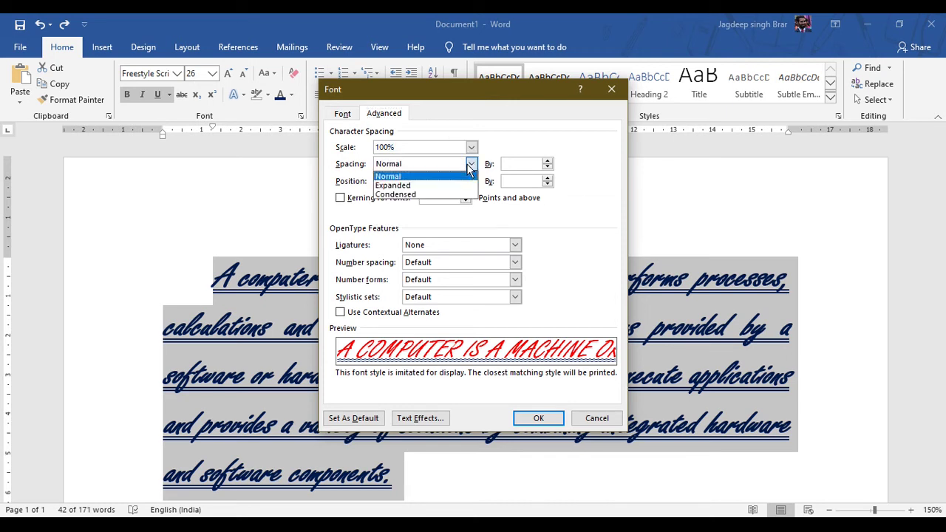
click(442, 184)
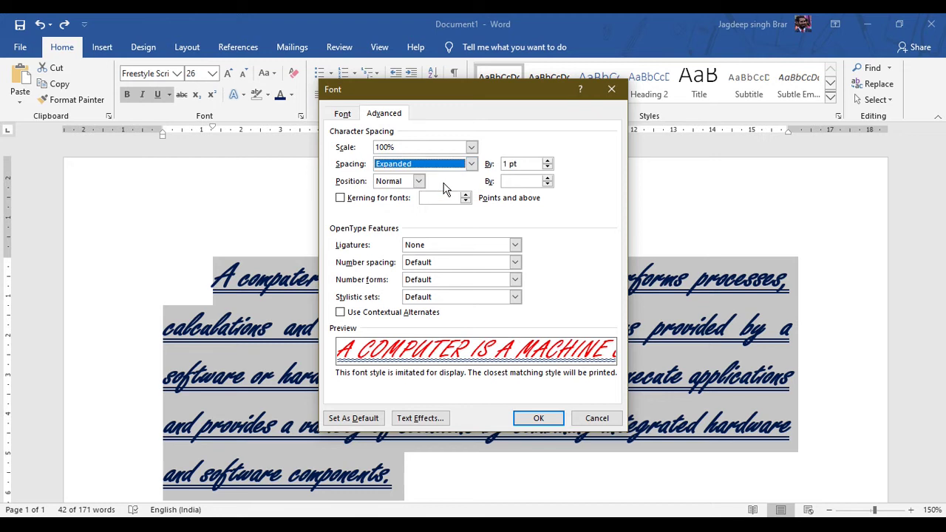
click(548, 161)
click(547, 161)
click(547, 161)
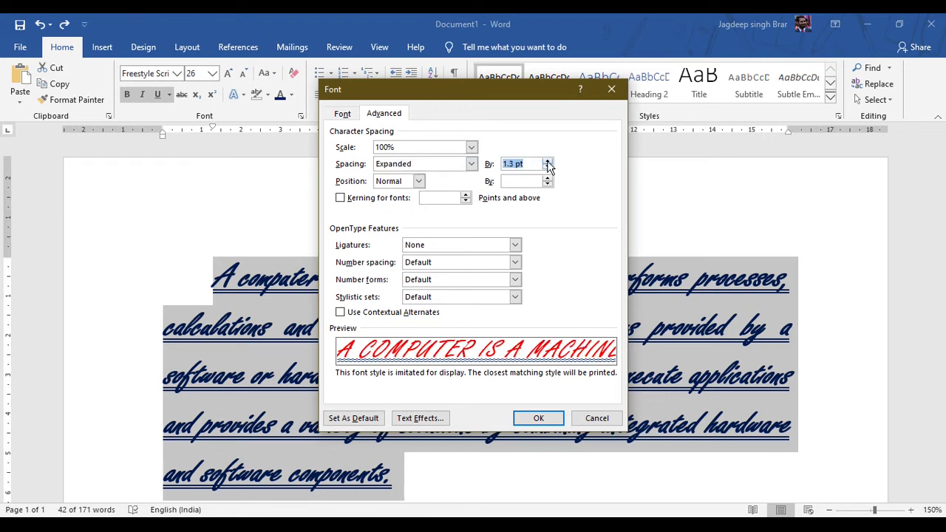
click(548, 161)
click(547, 161)
click(547, 161)
click(548, 162)
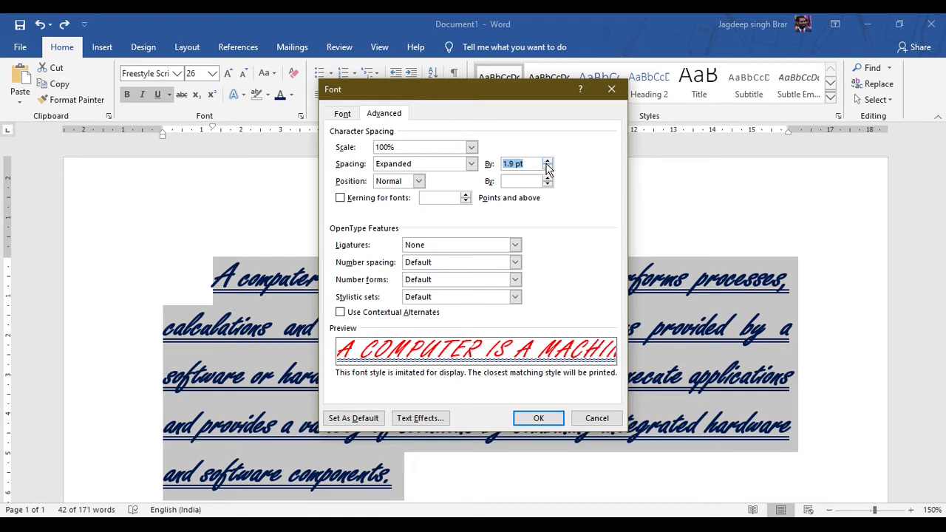
Set the character position to Raised by 3 pt after trying Lowered, and apply the font settings to the selected paragraph.
click(418, 182)
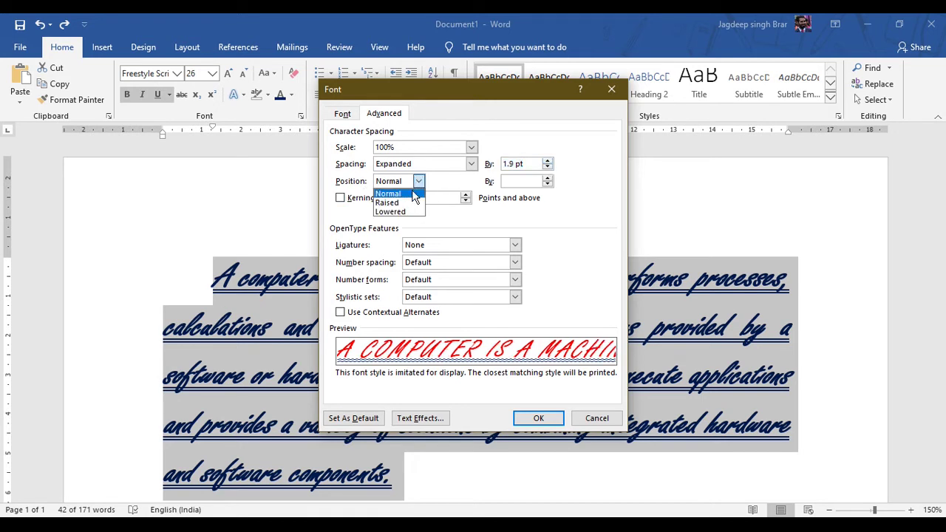
click(407, 203)
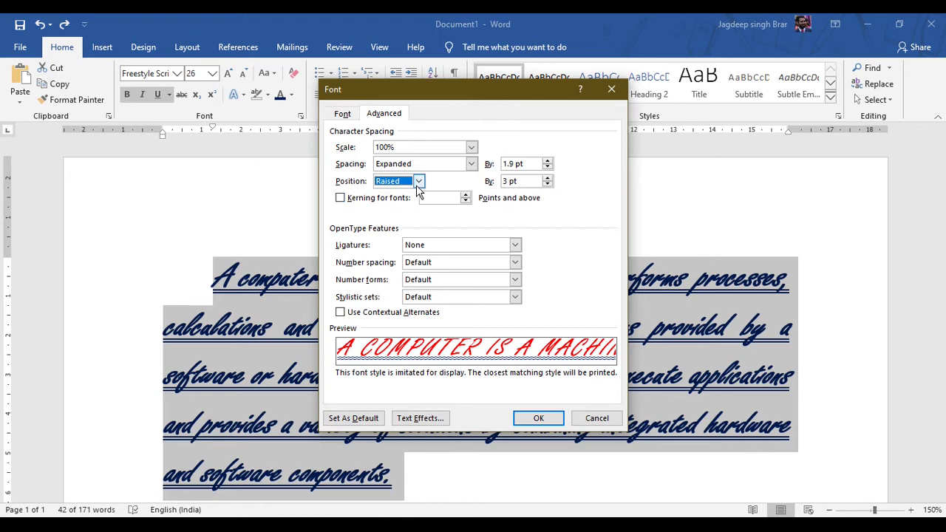
click(419, 181)
click(411, 214)
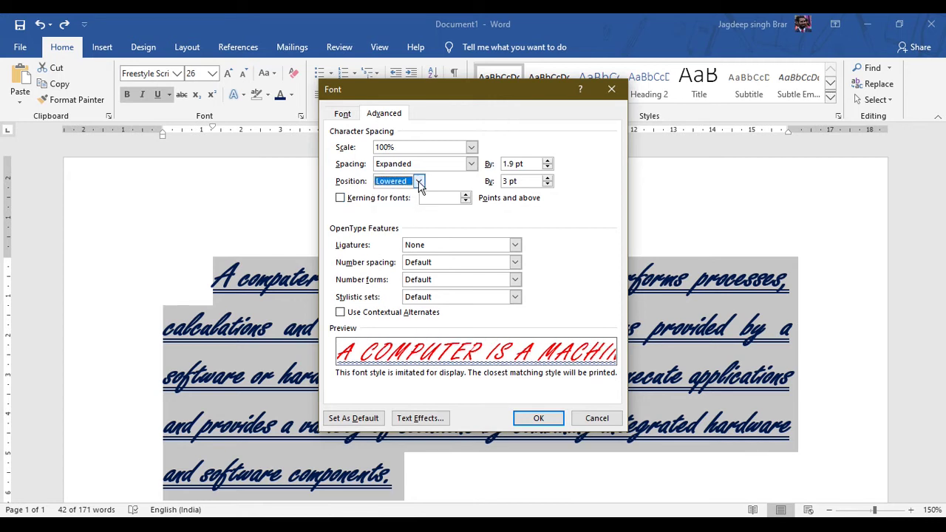
click(418, 181)
click(406, 202)
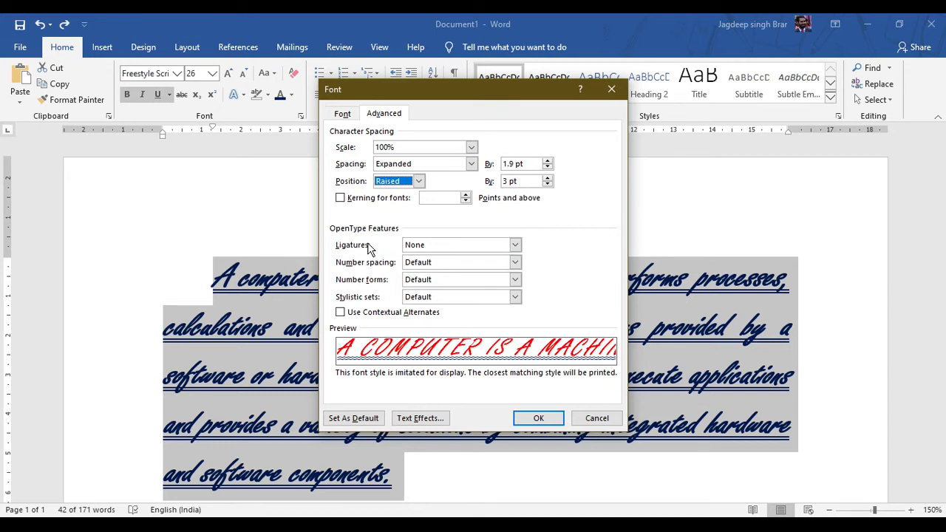
click(541, 418)
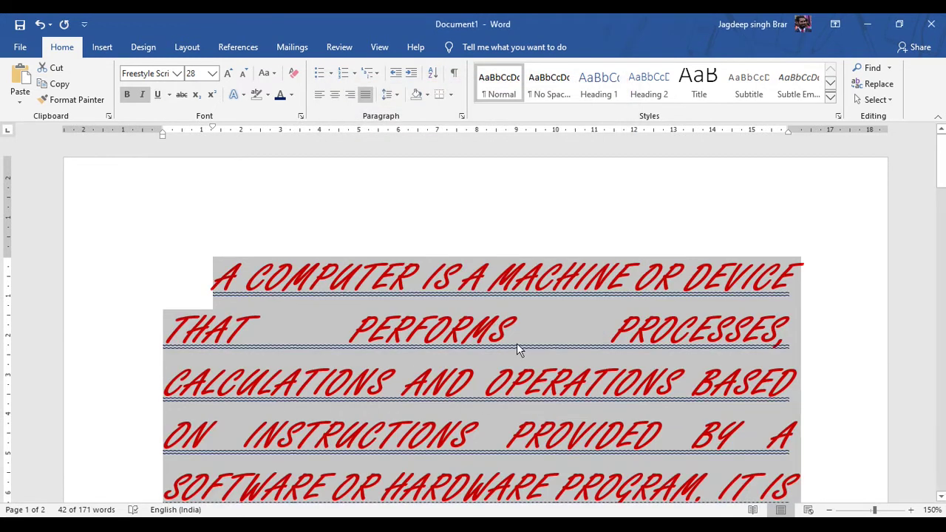
scroll(516, 343, down, 3)
scroll(516, 343, down, 5)
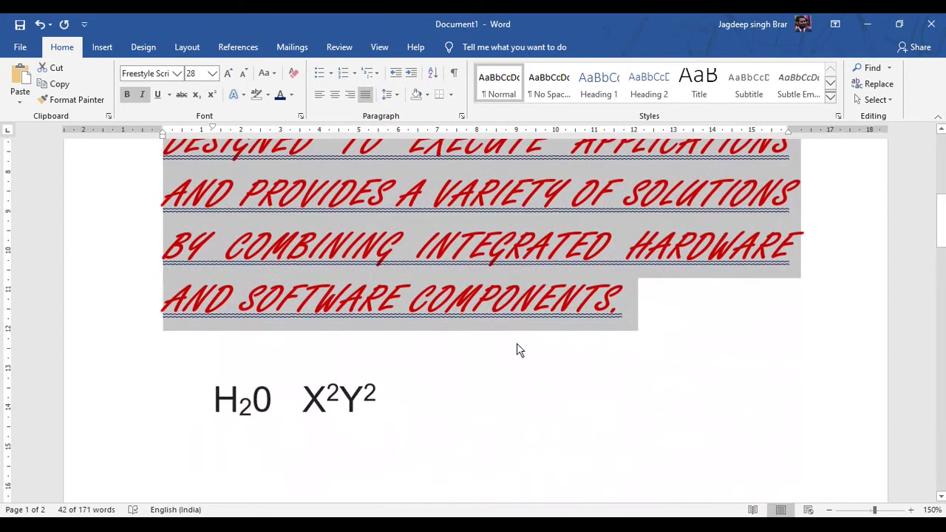
scroll(517, 343, up, 4)
scroll(517, 343, up, 4)
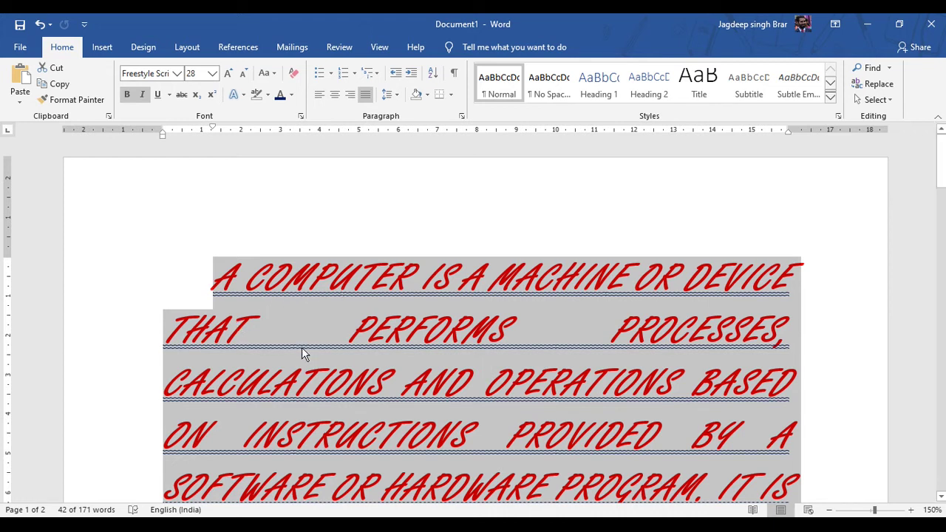
Apply the blue gradient text effect with reflection to the word "computer" at the start of the first unformatted paragraph.
scroll(394, 322, down, 10)
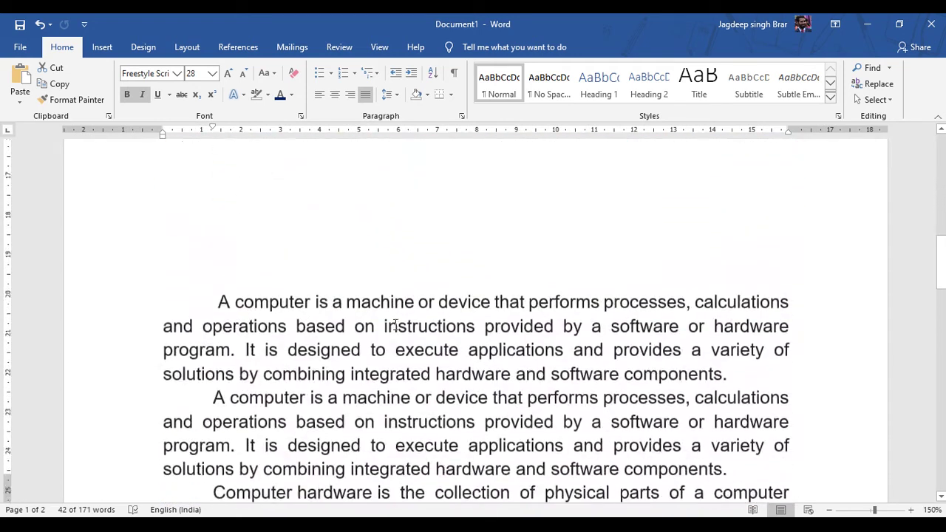
scroll(394, 325, down, 1)
drag(236, 231, 311, 234)
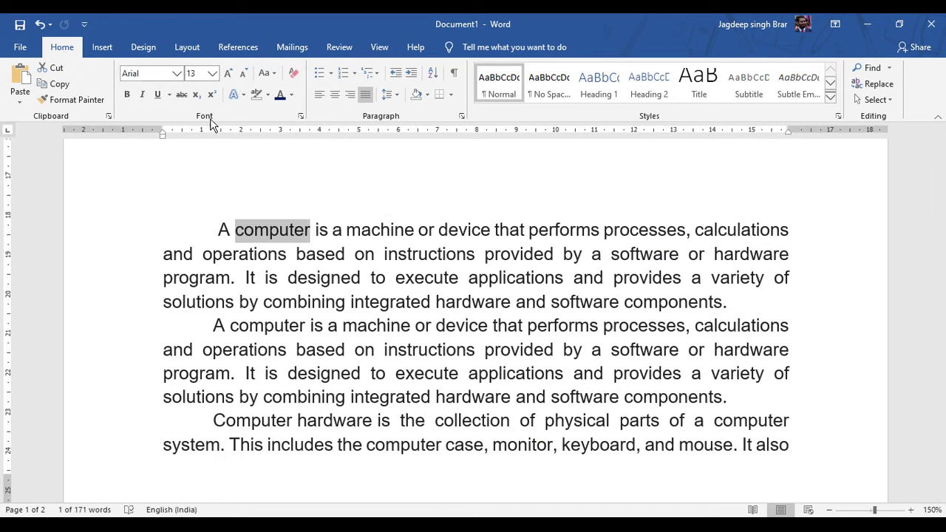
click(243, 95)
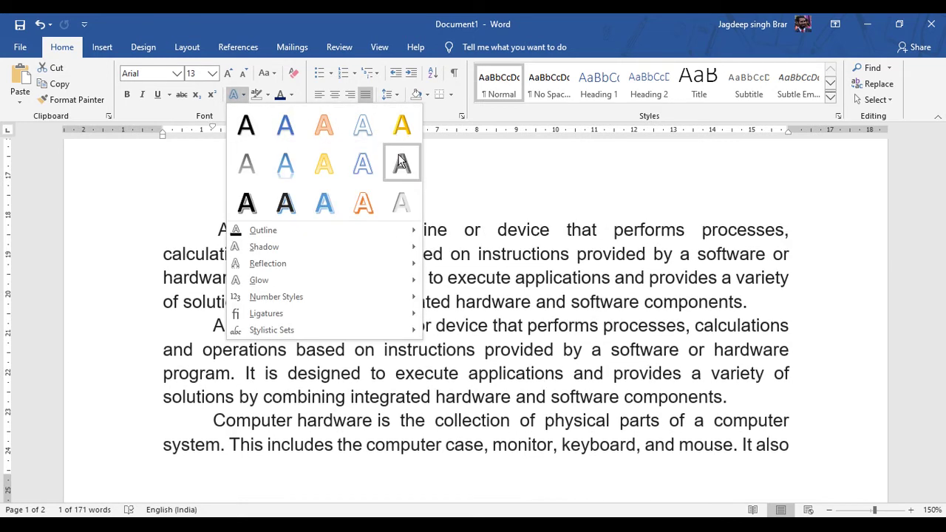
click(287, 178)
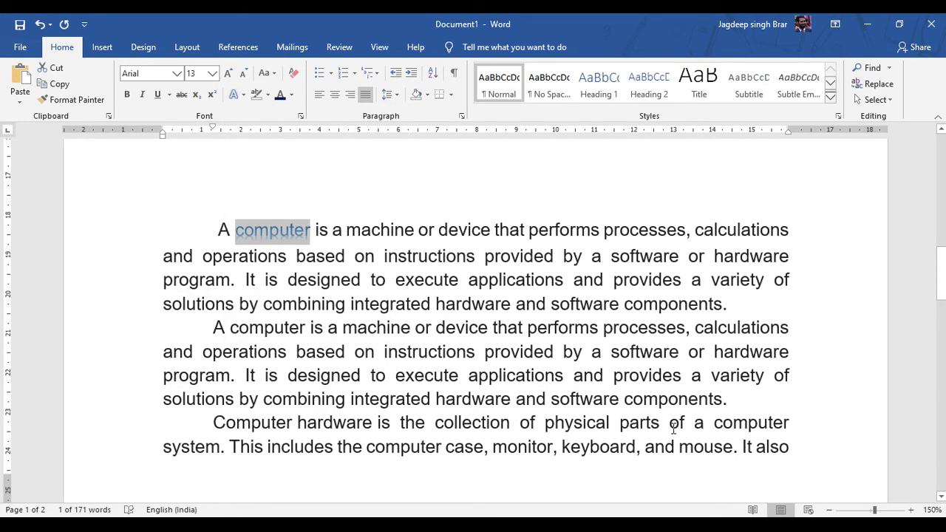
Add a standard Red outline and a Perspective shadow to the selected word "computer".
click(234, 94)
mouse_move(316, 231)
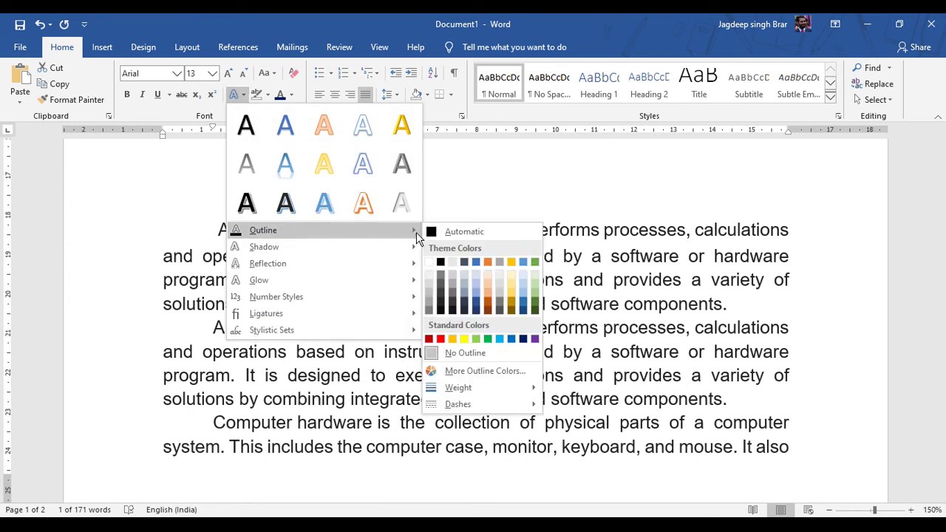
click(440, 339)
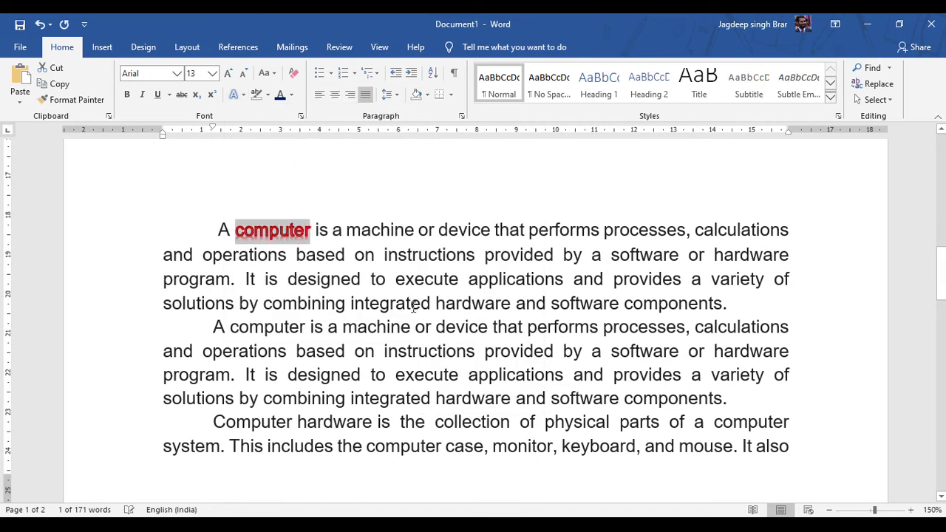
click(236, 96)
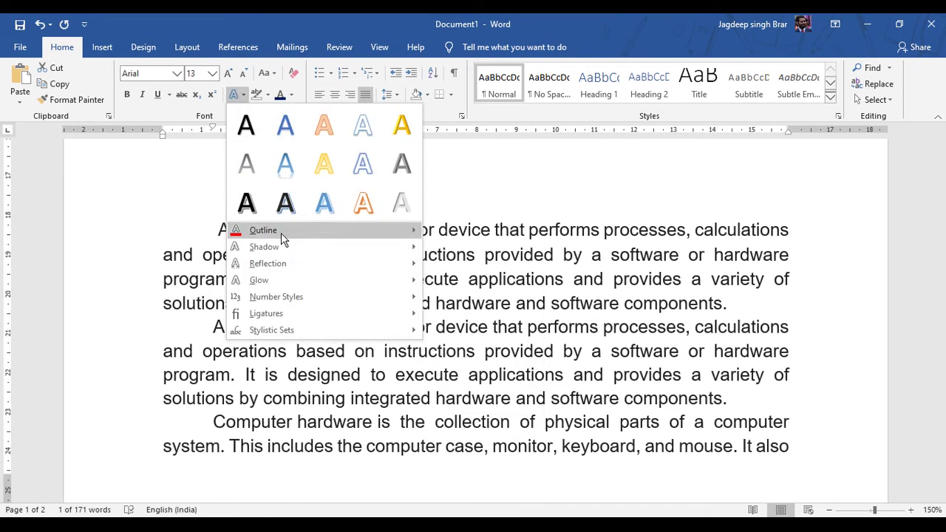
mouse_move(312, 248)
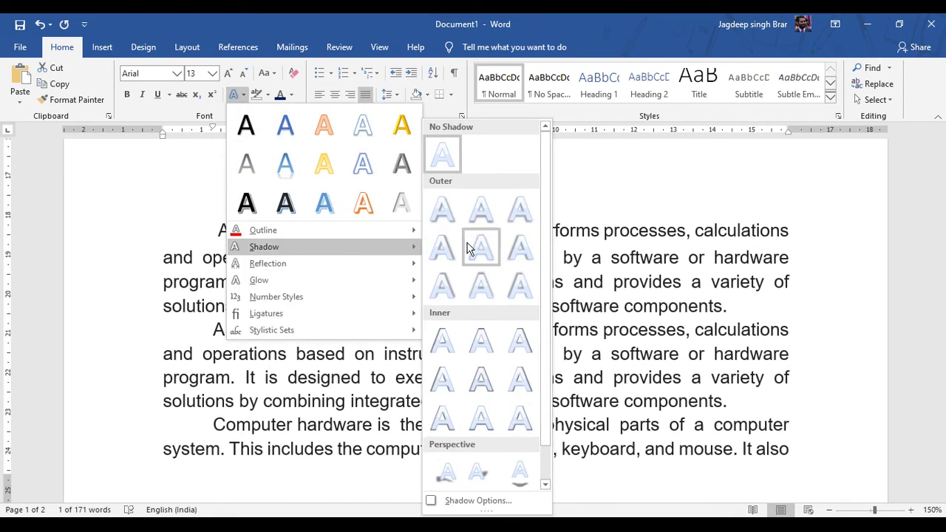
click(485, 470)
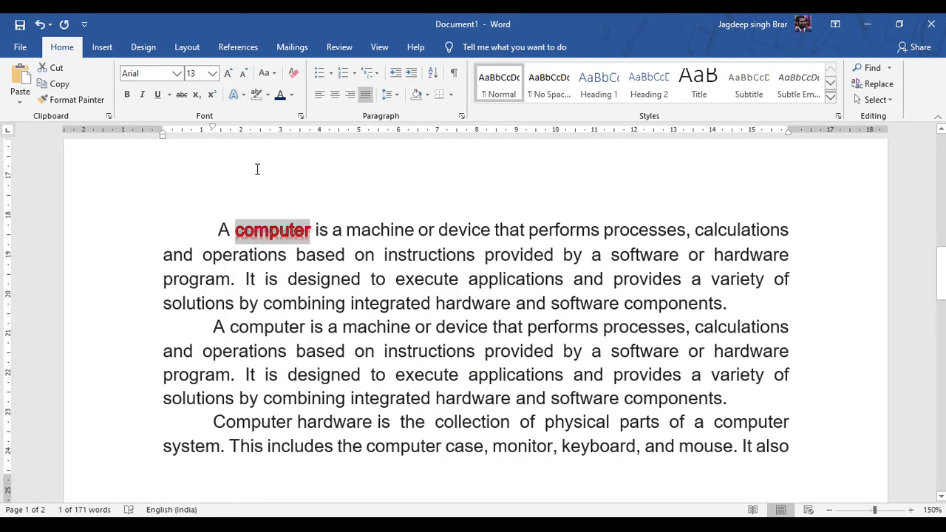
Look over the remaining text effect categories, try the black preset on "computer", and replace it with the gray gradient preset.
click(234, 95)
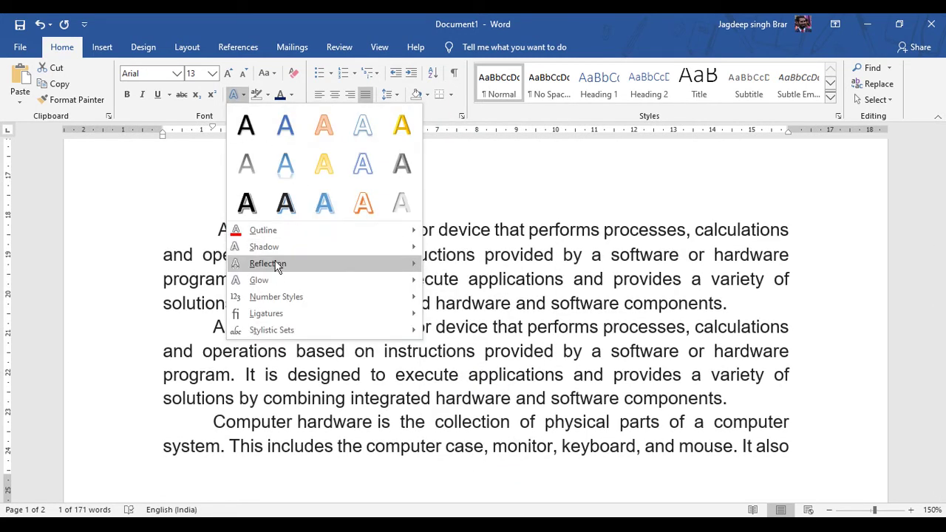
mouse_move(277, 271)
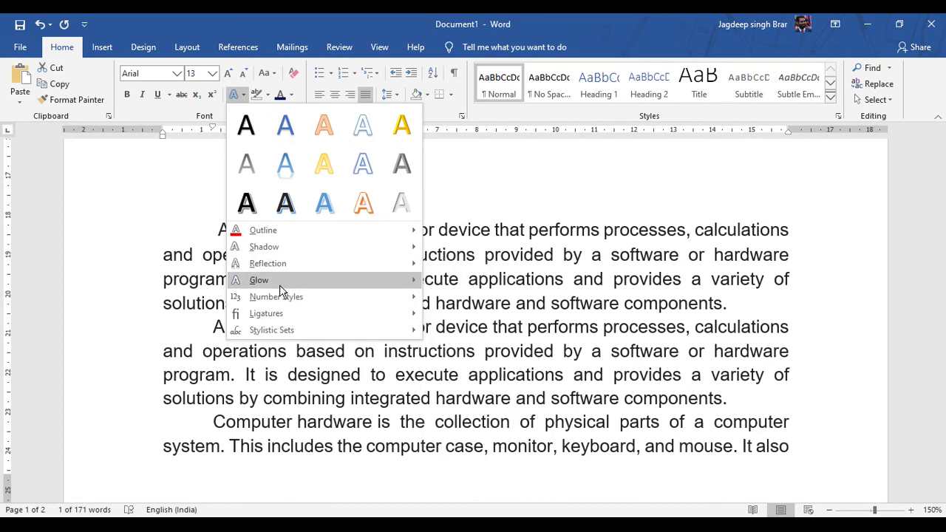
mouse_move(294, 314)
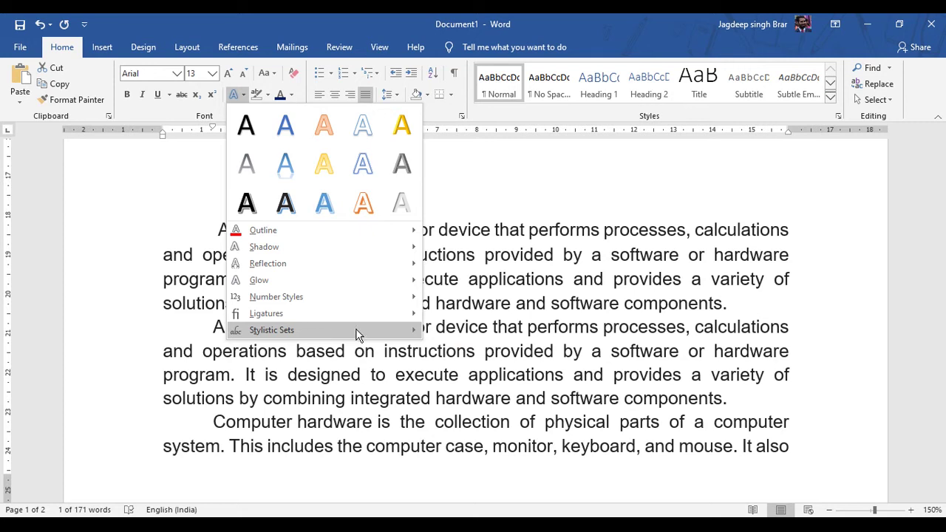
click(256, 133)
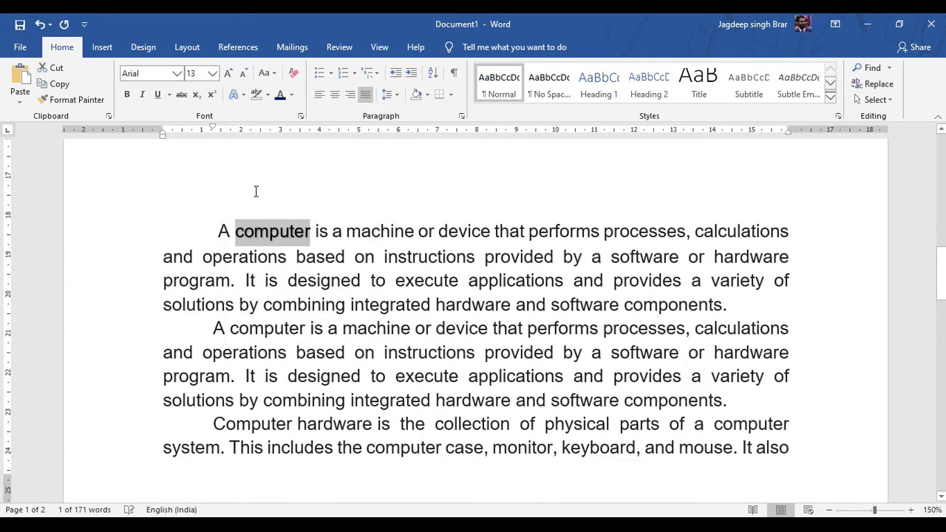
click(238, 95)
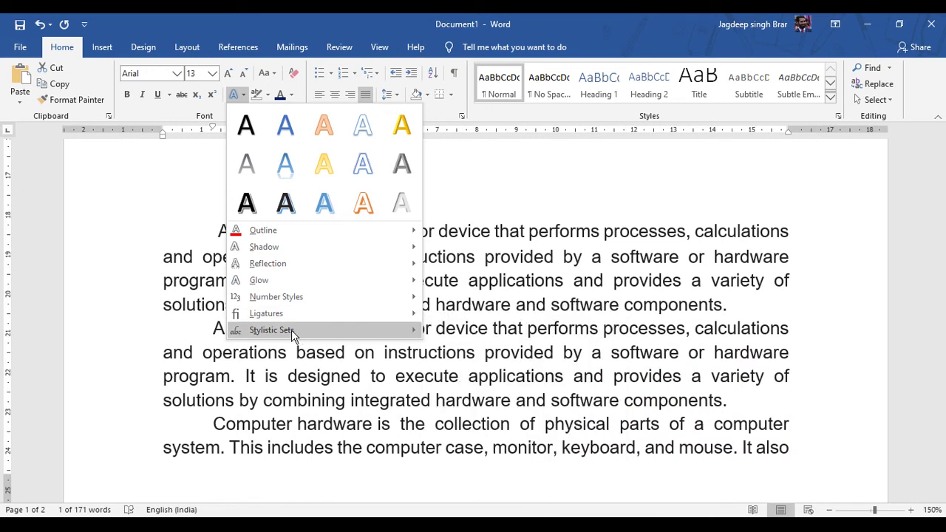
click(246, 166)
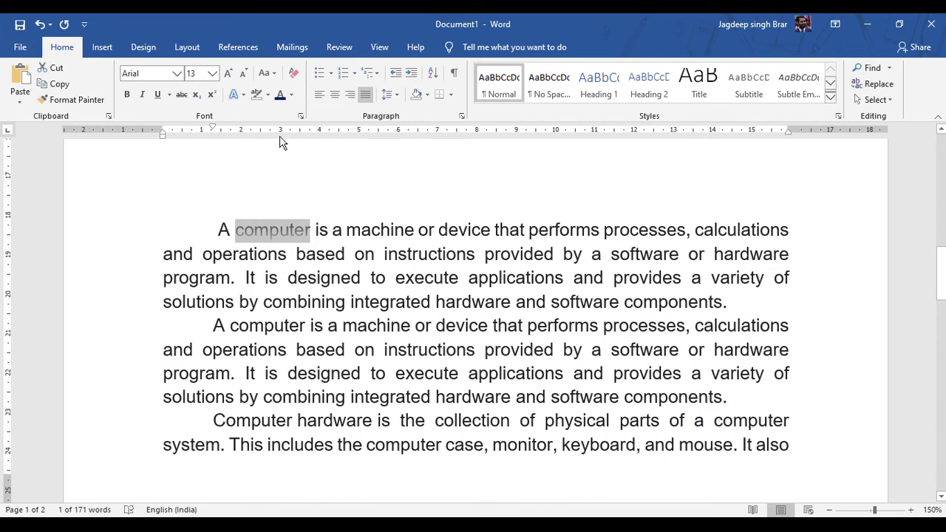
Apply the blue gradient text effect with reflection to "computer", and extend the same preset to the whole first unformatted paragraph.
click(238, 98)
click(287, 167)
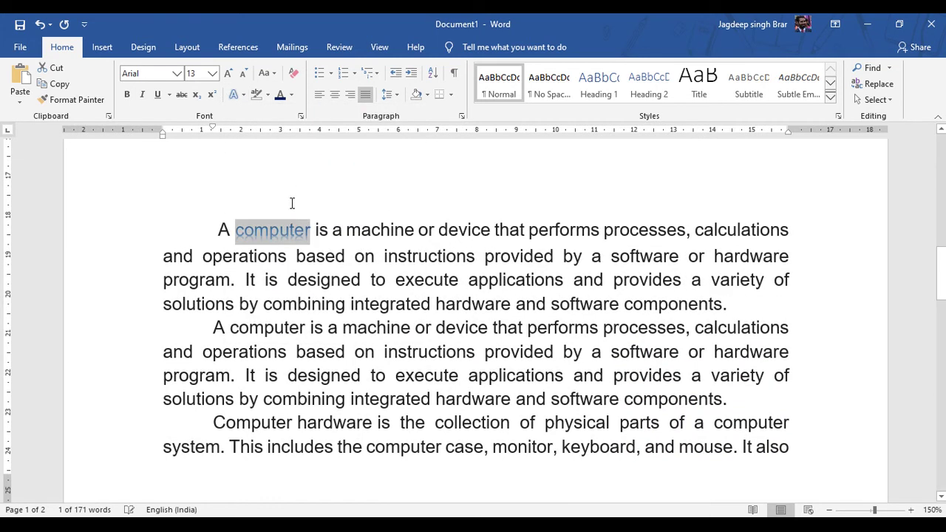
key(Right)
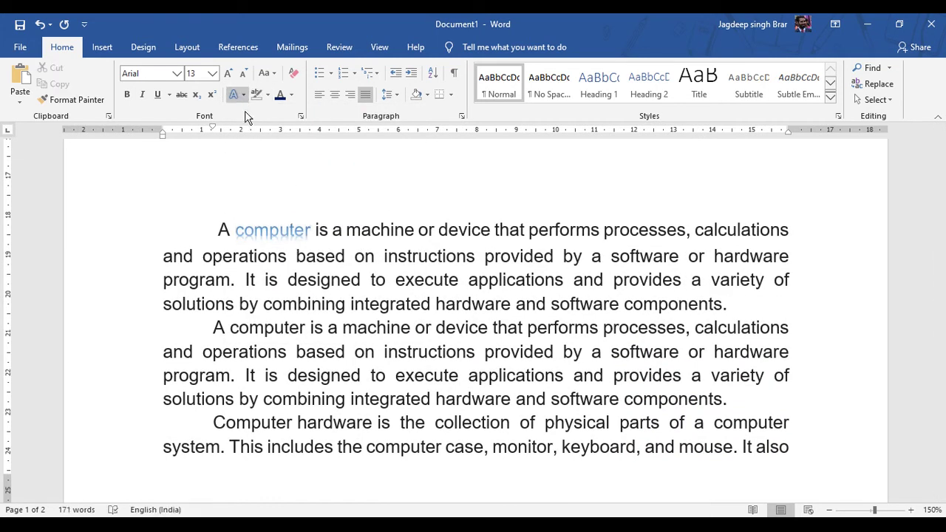
drag(309, 226, 754, 304)
click(318, 279)
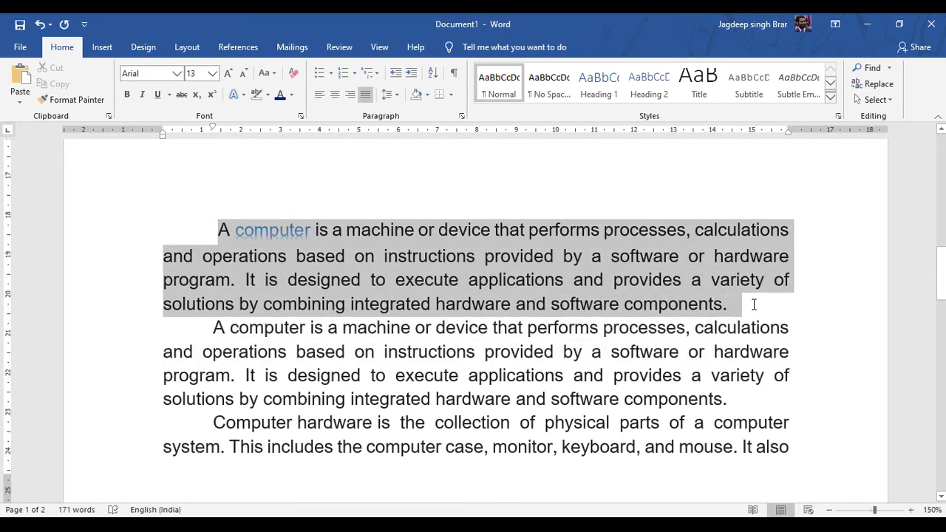
click(233, 94)
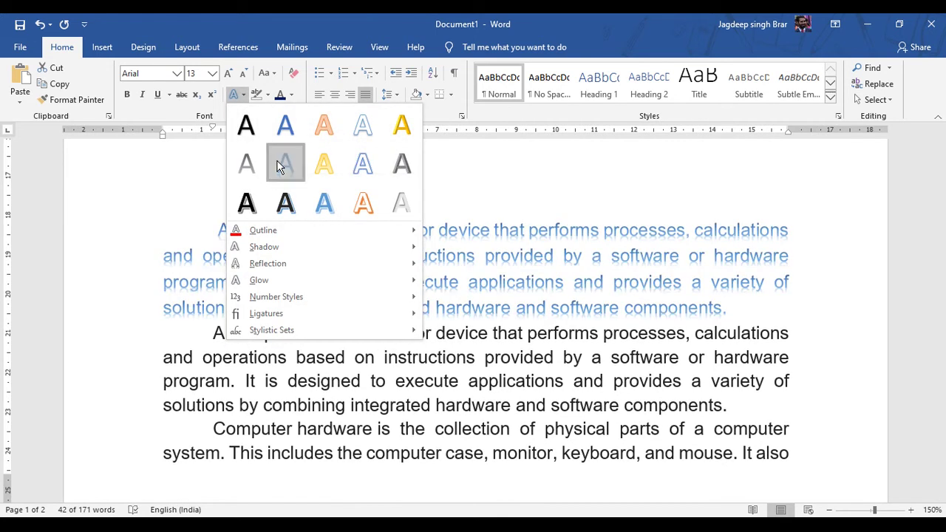
click(284, 164)
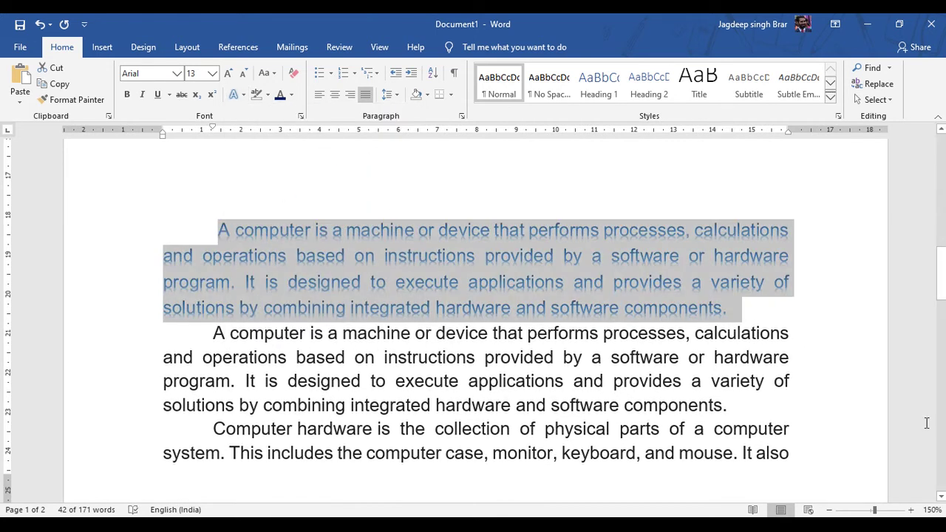
Increase the font size of the selected blue gradient paragraph to 18 pt and deselect it.
click(228, 73)
click(228, 73)
click(228, 73)
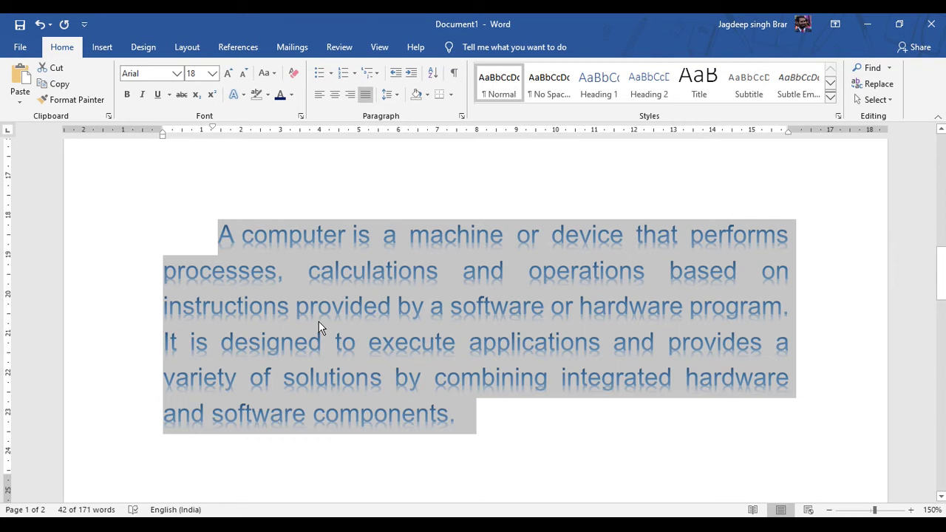
click(533, 177)
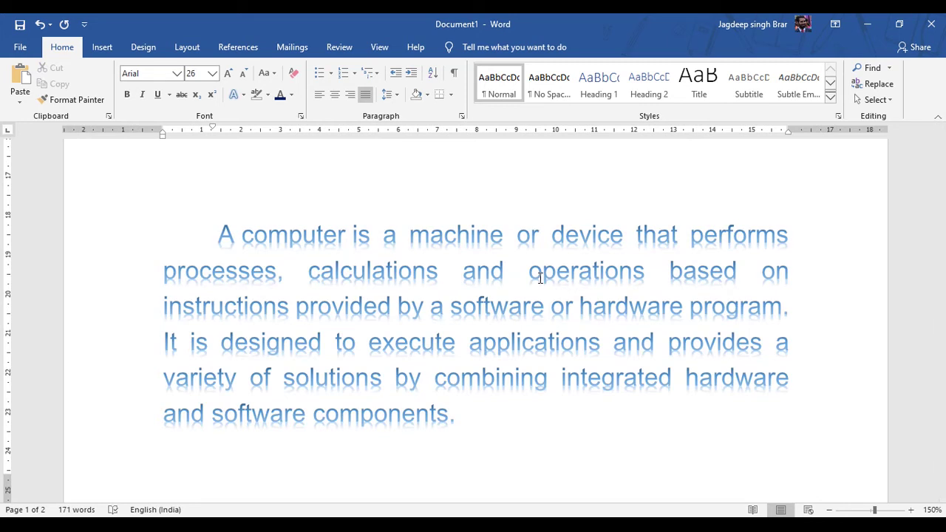
Undo the last change to "computer" in the second paragraph and apply the second individual stylistic set, with capital-style lettering, to it.
key(ctrl+z)
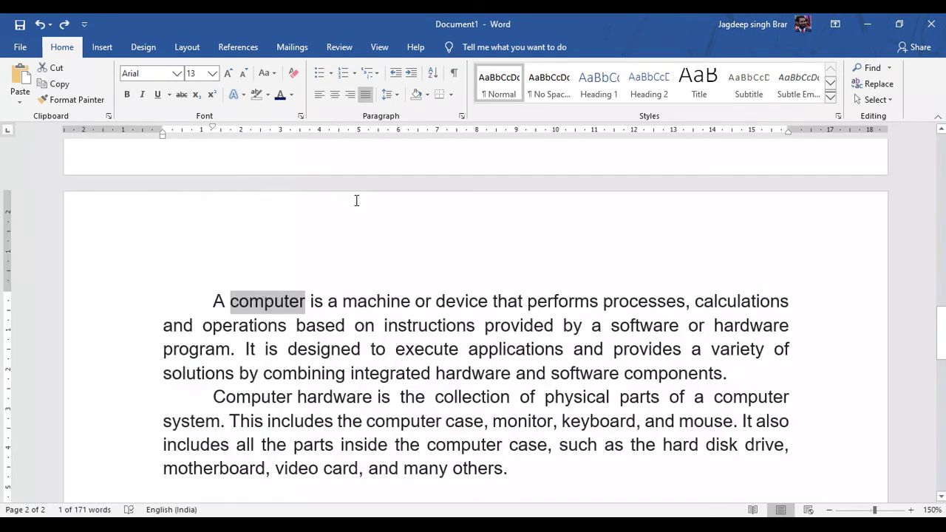
click(242, 97)
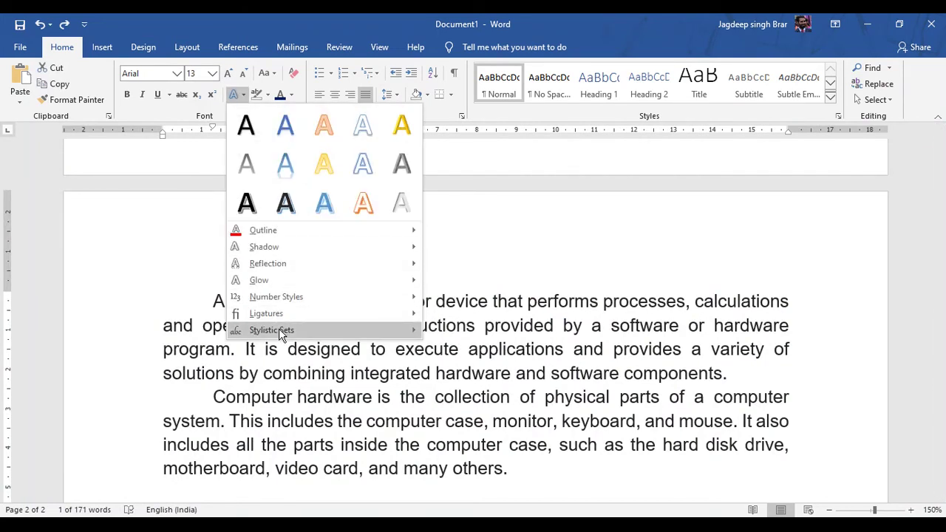
mouse_move(285, 338)
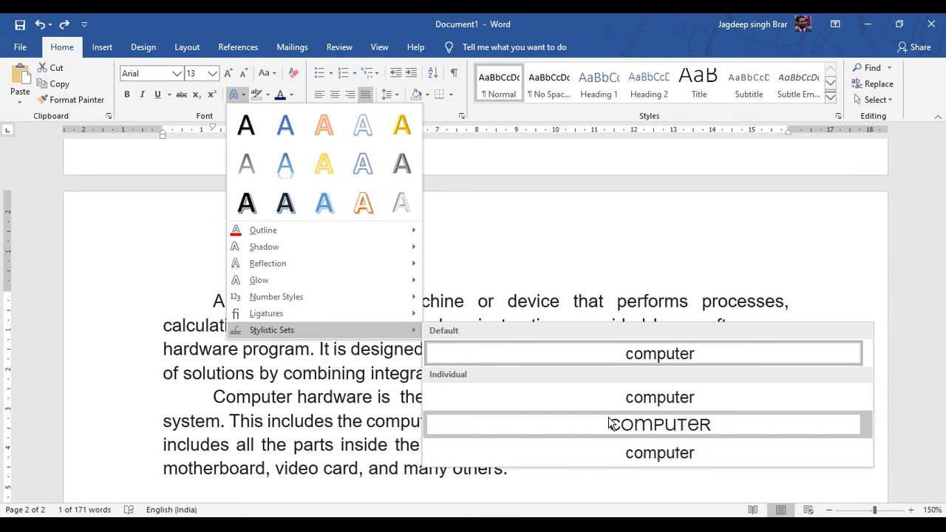
click(618, 420)
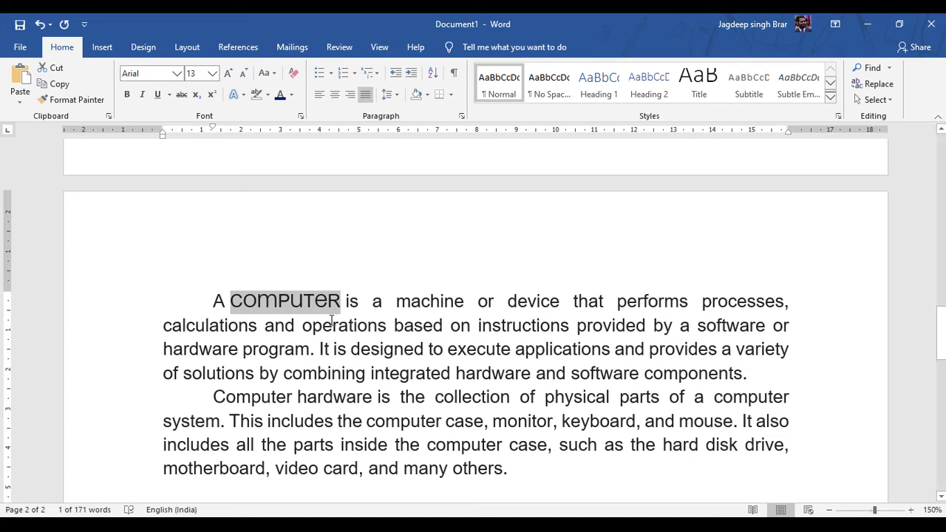
Highlight the word "machine" in the same paragraph in yellow.
drag(397, 302, 468, 302)
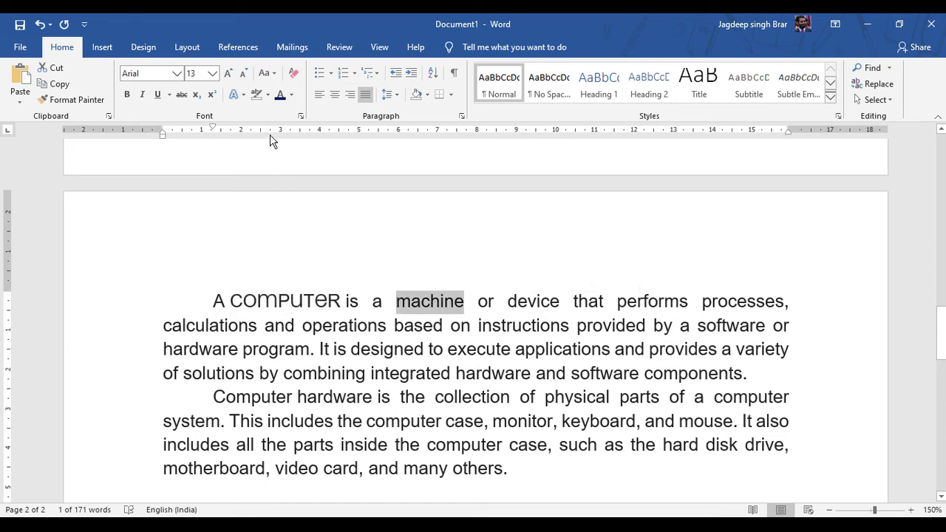
click(267, 96)
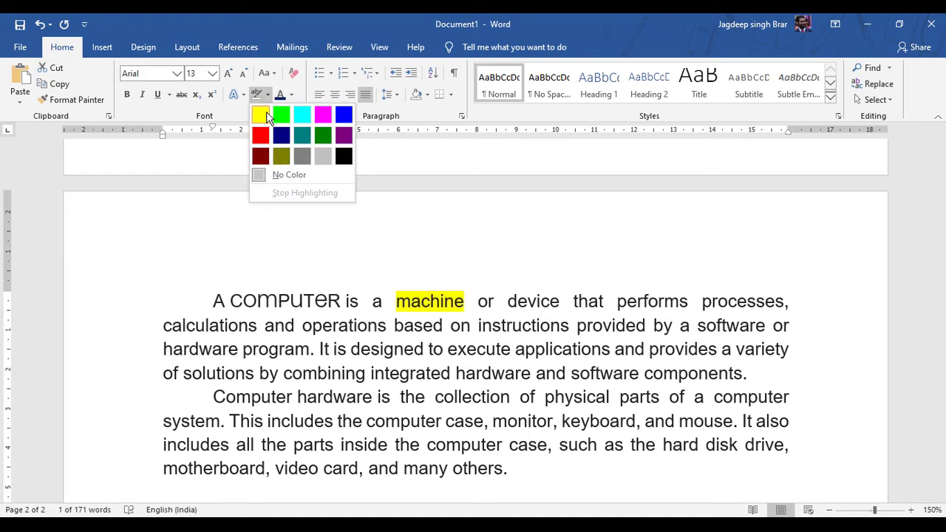
click(260, 115)
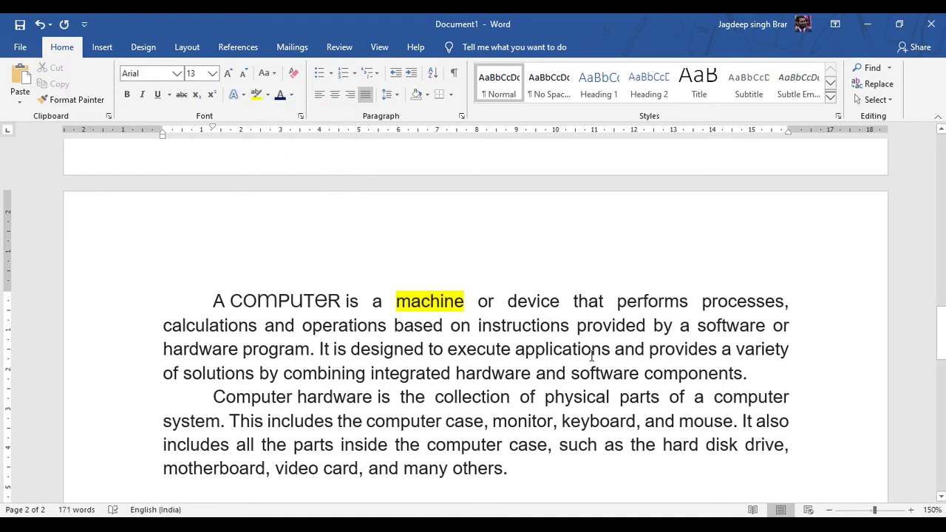
Highlight the phrase "hardware and software components" at the end of the paragraph in red.
drag(456, 373, 740, 373)
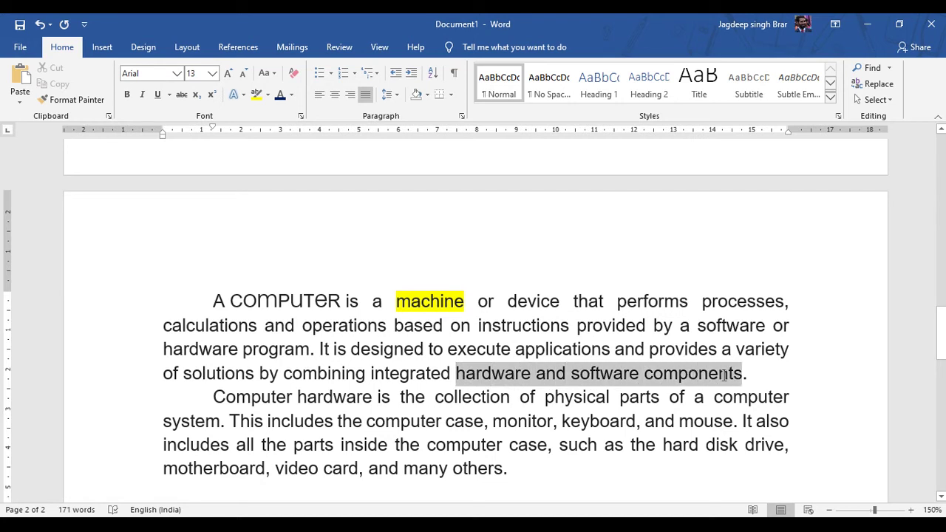
click(267, 95)
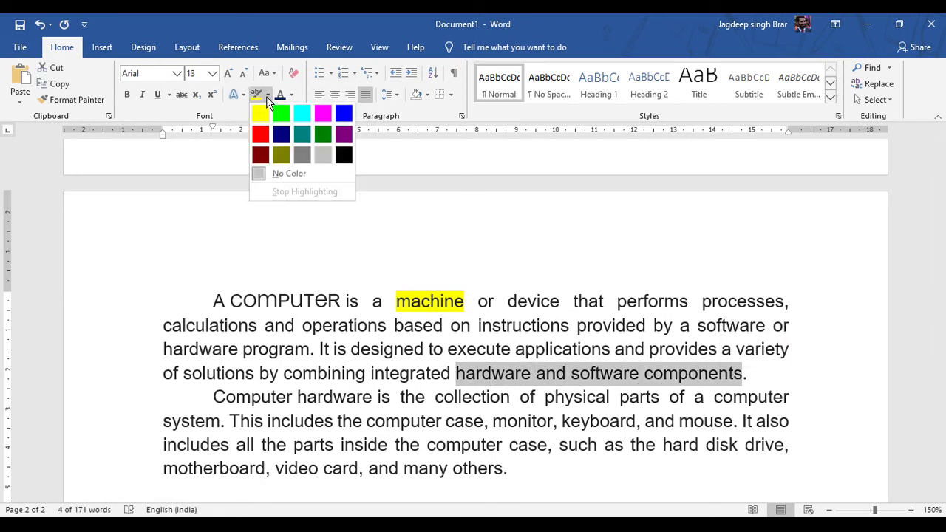
click(261, 136)
key(Right)
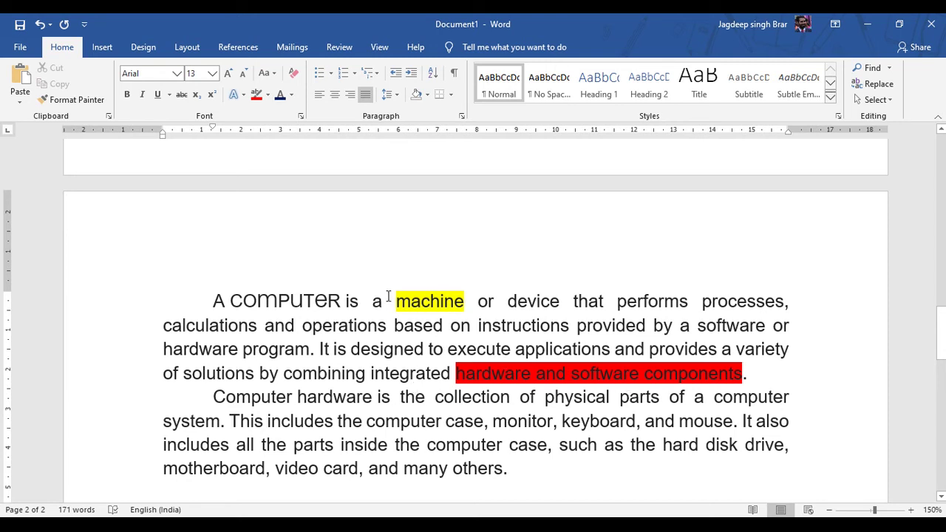
Remove the highlight from "a machine" by setting it to No Color.
drag(372, 300, 478, 300)
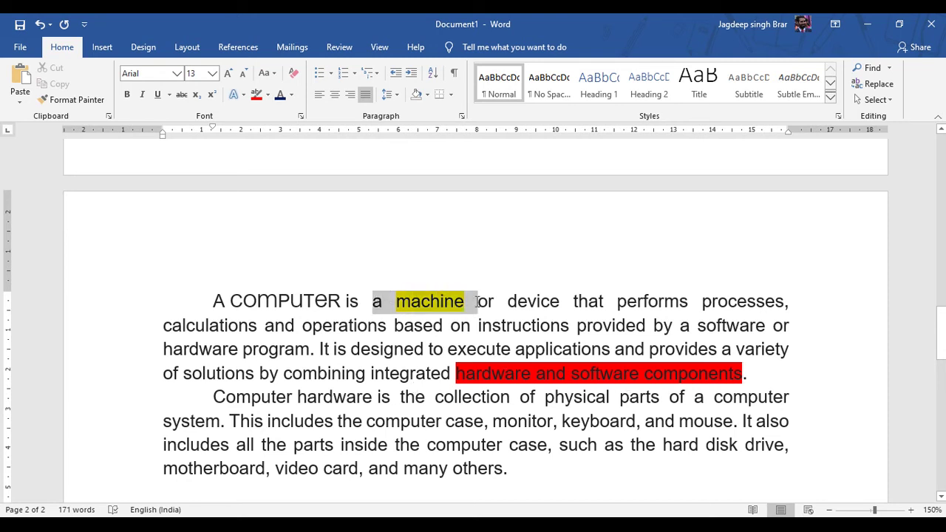
click(267, 95)
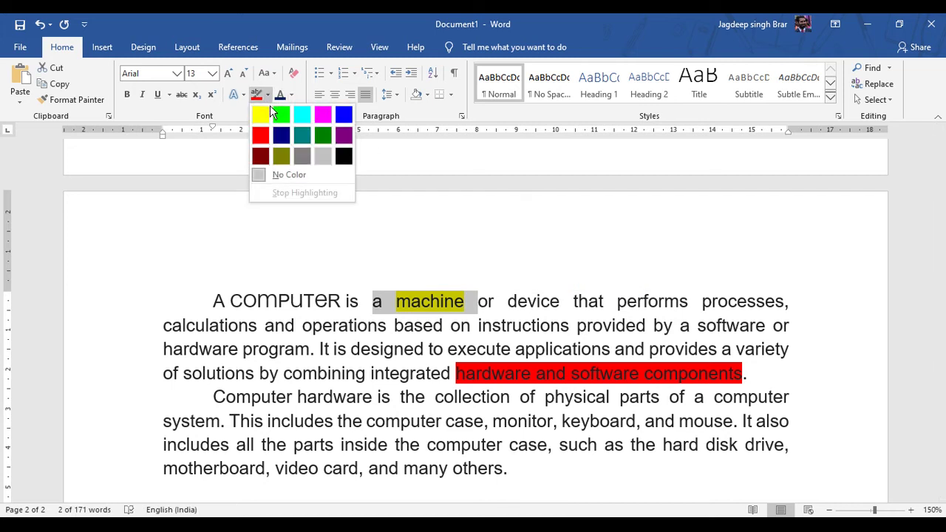
click(272, 176)
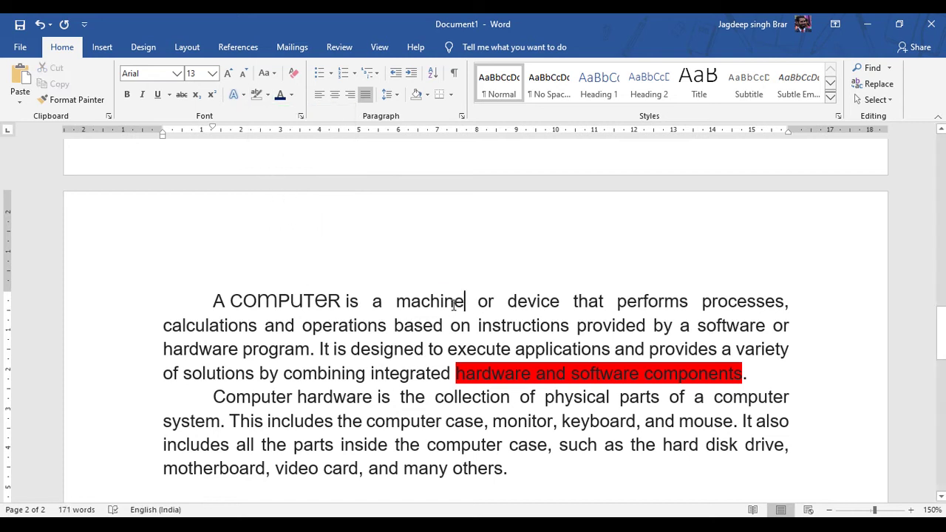
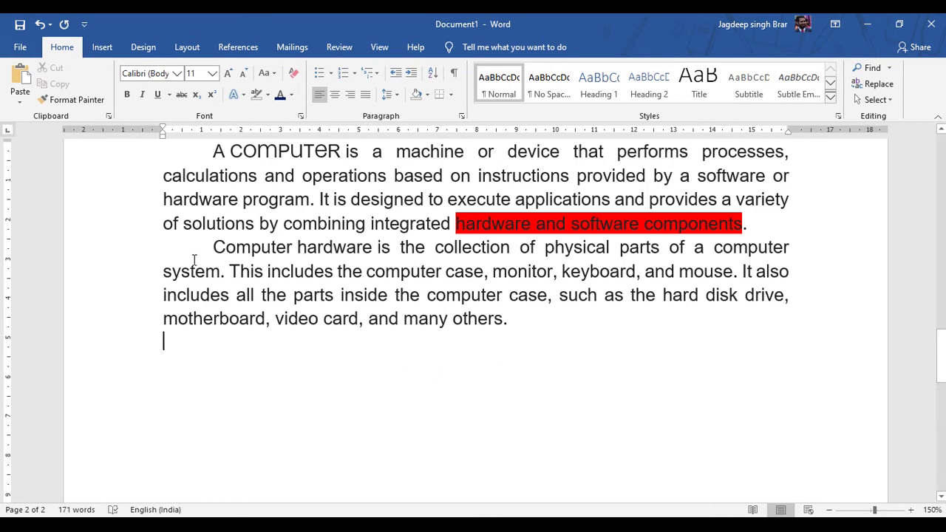
Try left, center and right alignment on the "Computer hardware" paragraph, and set it back to justified.
drag(212, 247, 554, 323)
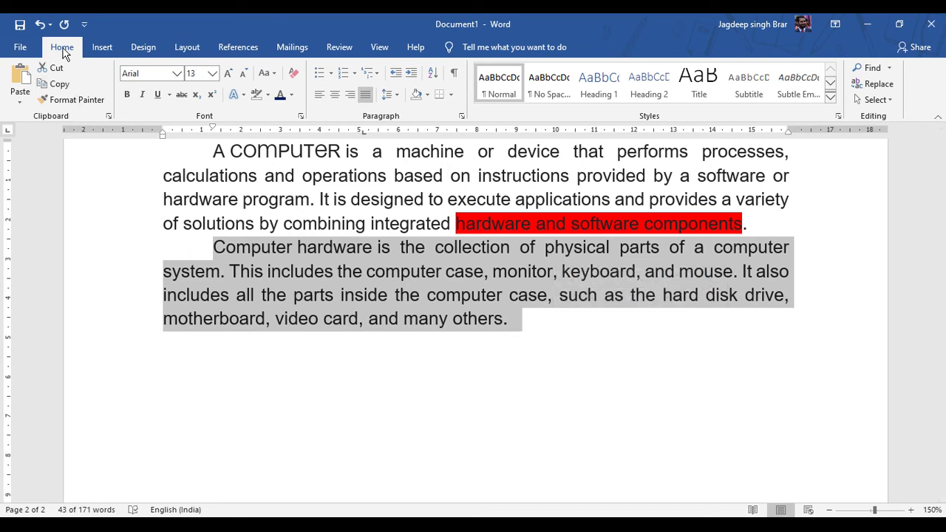
click(320, 95)
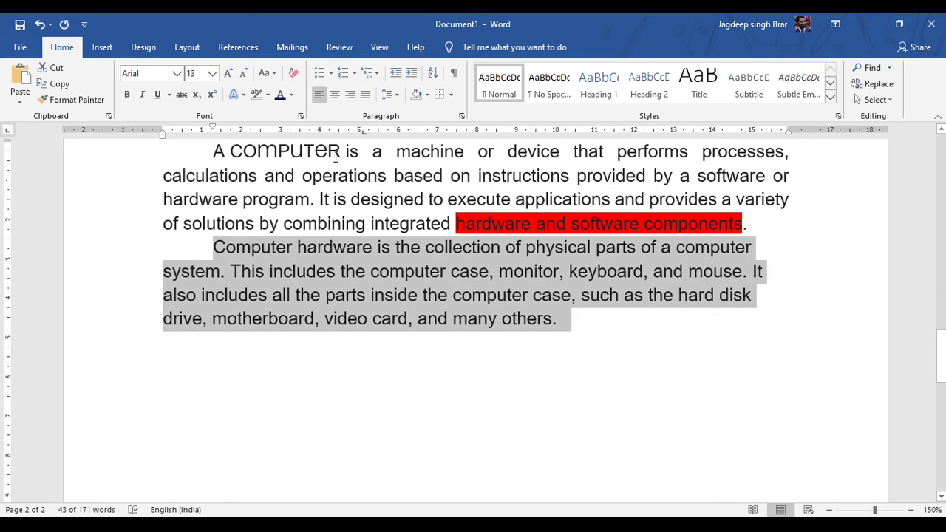
click(336, 95)
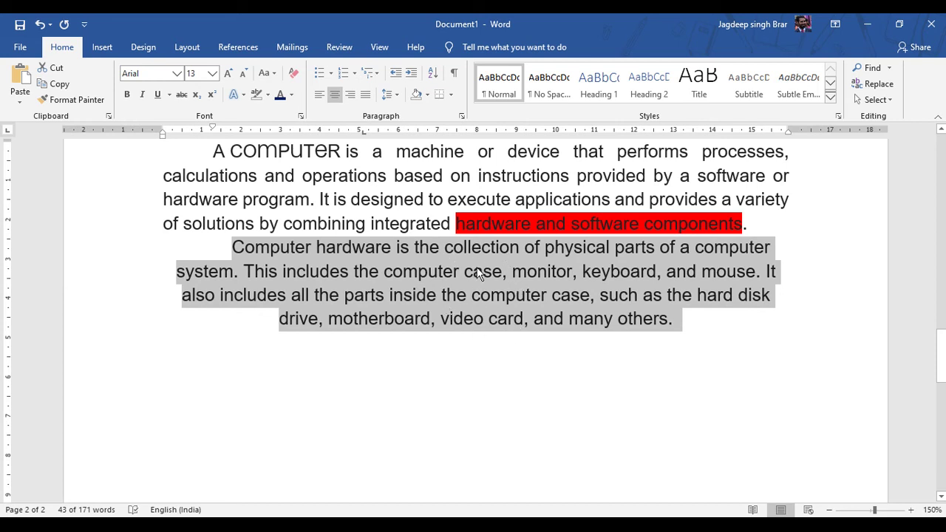
click(351, 96)
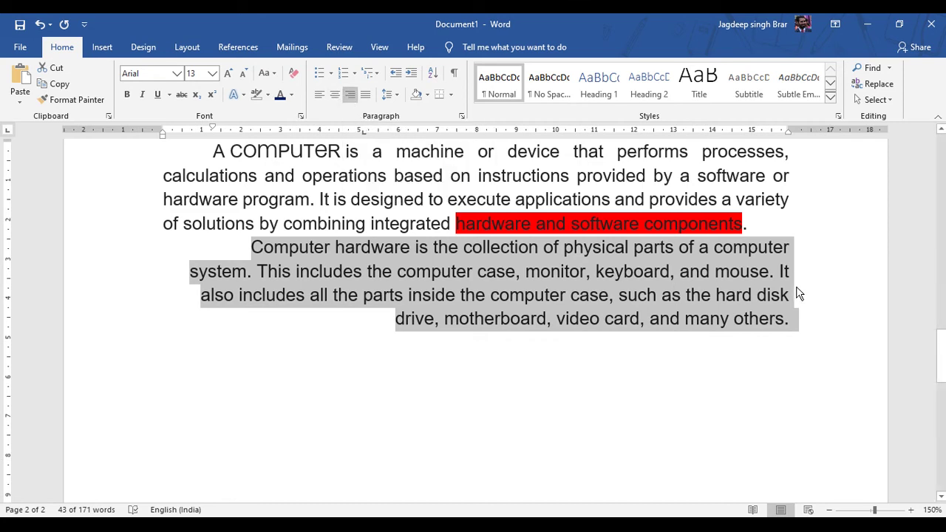
click(366, 101)
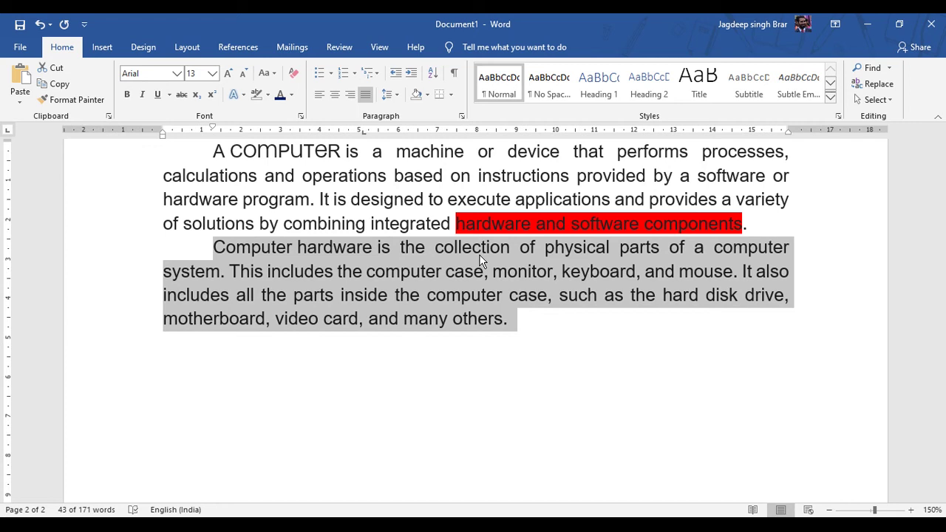
click(243, 422)
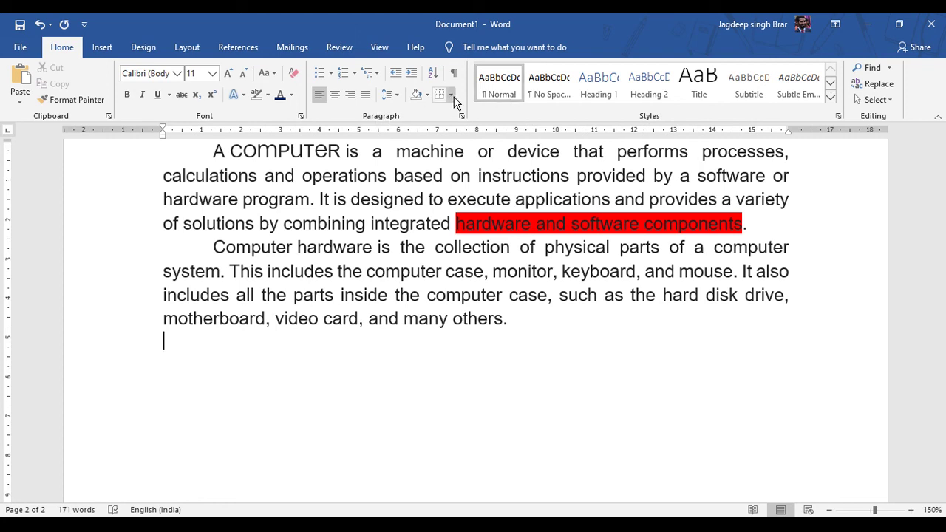
Apply All Borders and standard Red shading to the "Computer hardware" paragraph.
drag(213, 246, 508, 320)
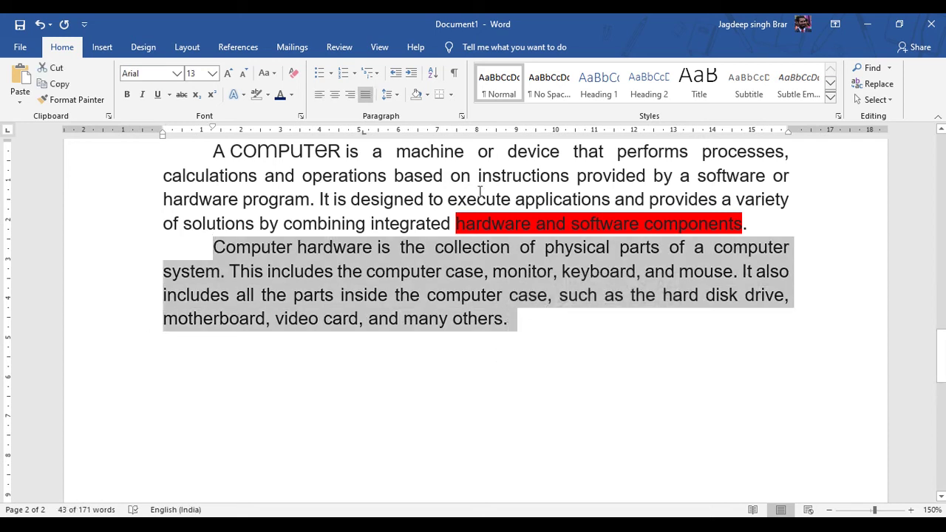
click(451, 96)
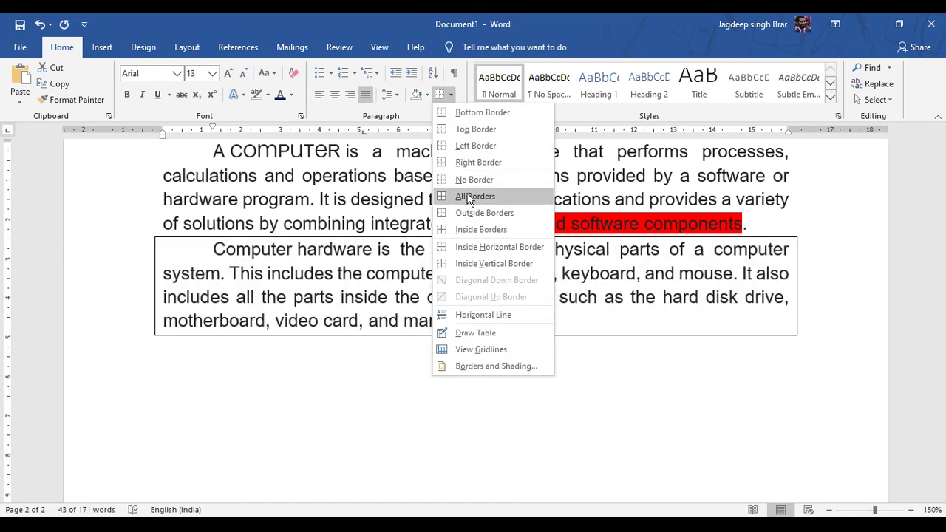
click(467, 197)
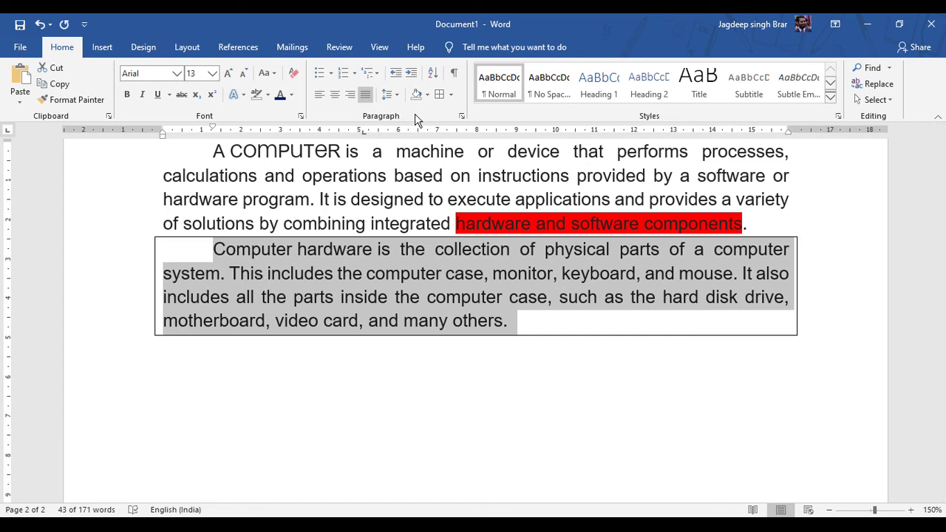
click(427, 96)
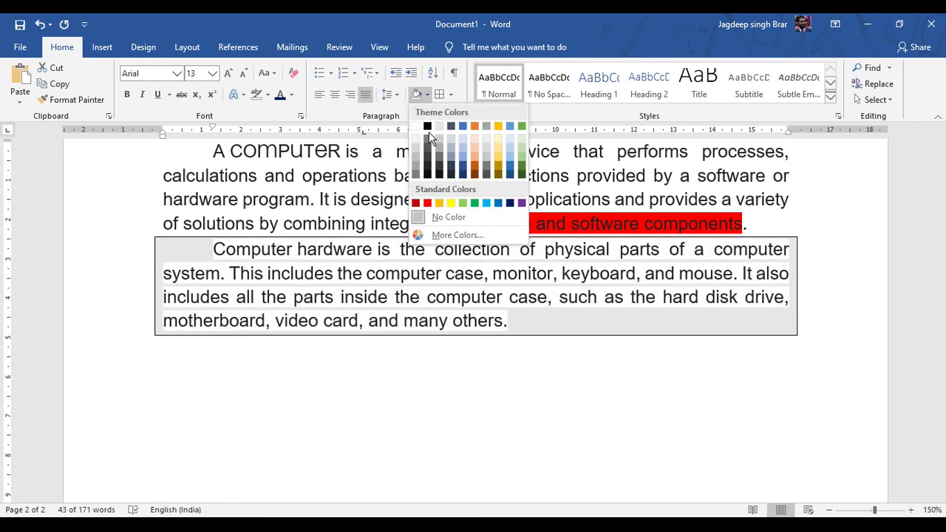
click(428, 204)
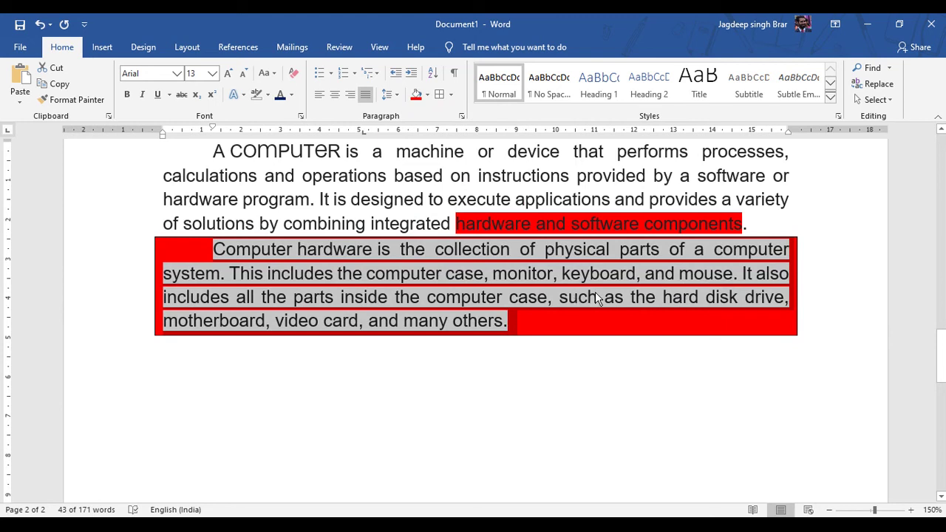
Review the Paragraph dialog's Indents and Spacing settings and its Line and Page Breaks options, and close it without changes.
click(460, 115)
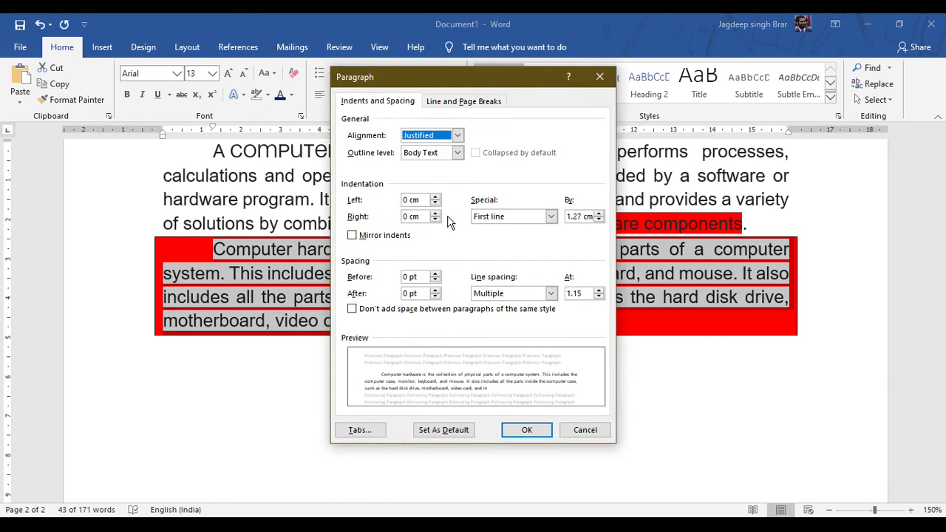
click(468, 105)
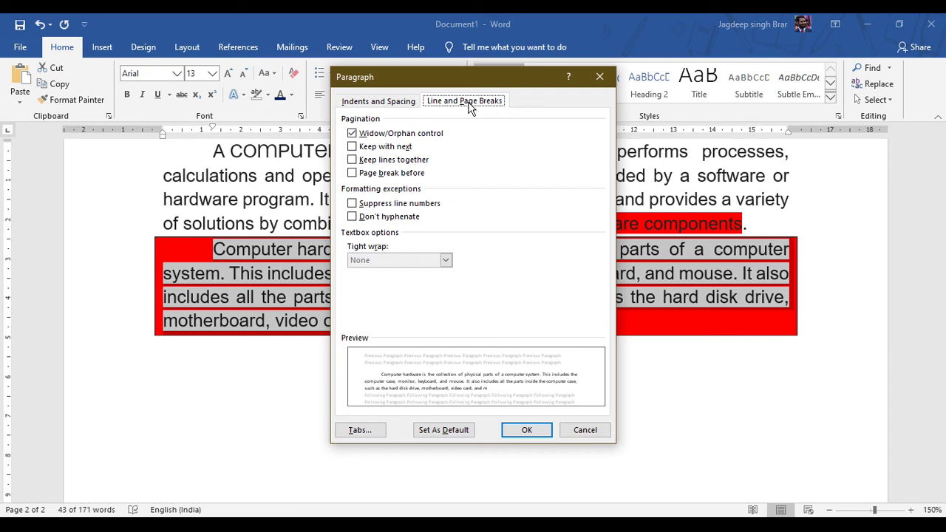
click(393, 101)
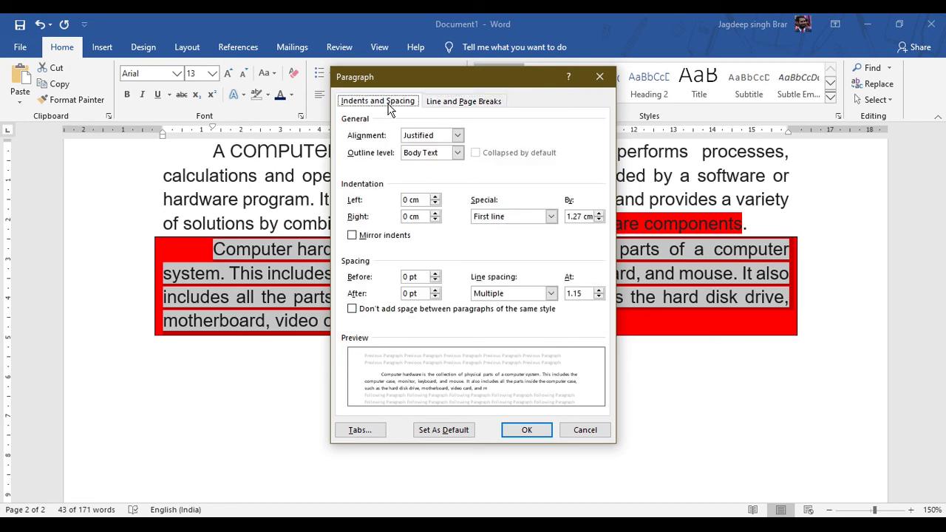
click(600, 77)
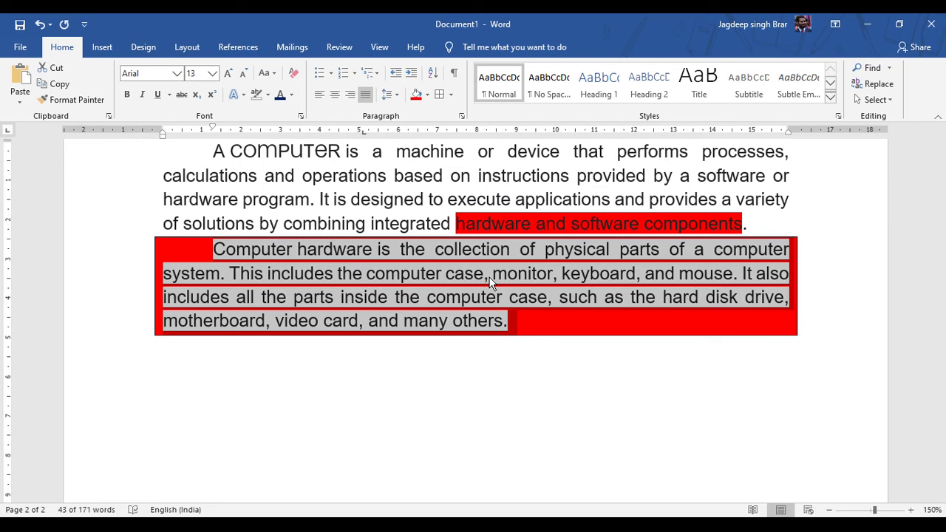
Try to give the "Computer hardware" paragraph a 3 pt standard Dark Blue border in the thin-thick-thin line style.
click(450, 94)
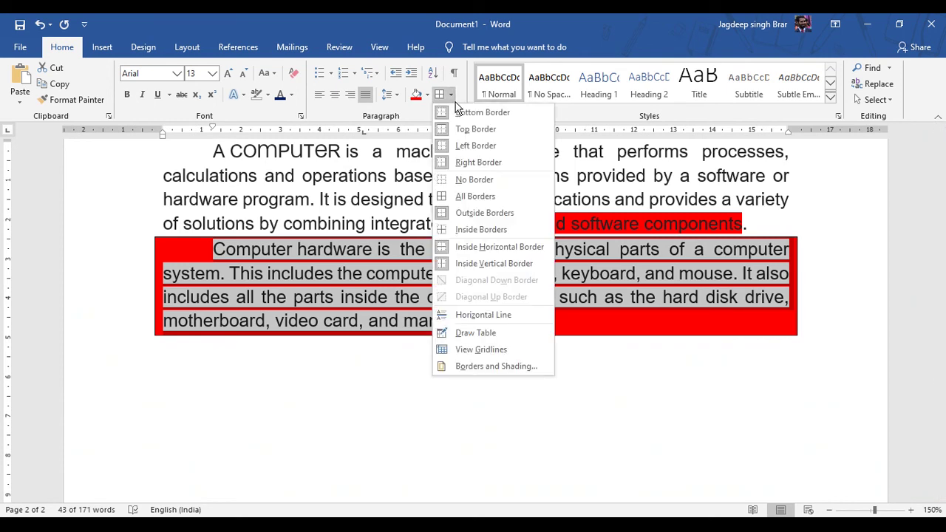
click(496, 366)
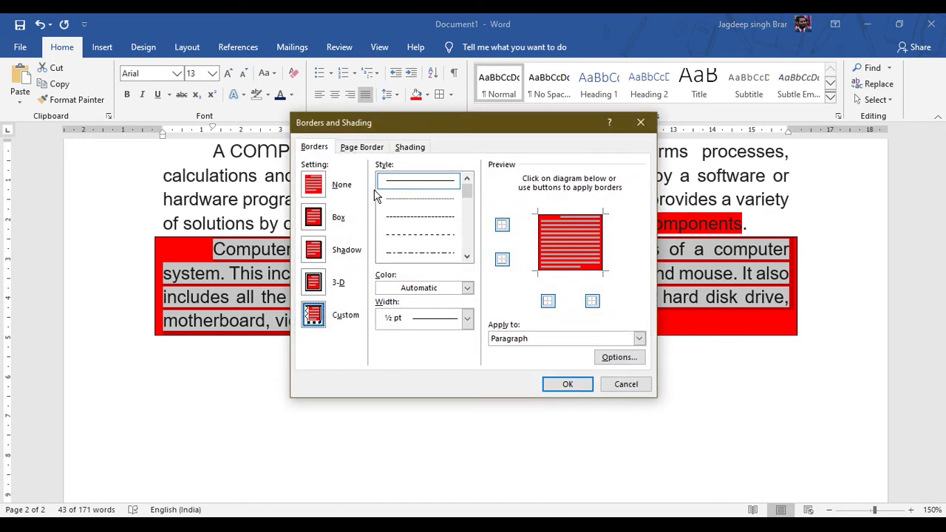
mouse_move(467, 191)
mouse_down()
mouse_move(467, 233)
mouse_move(467, 212)
mouse_up()
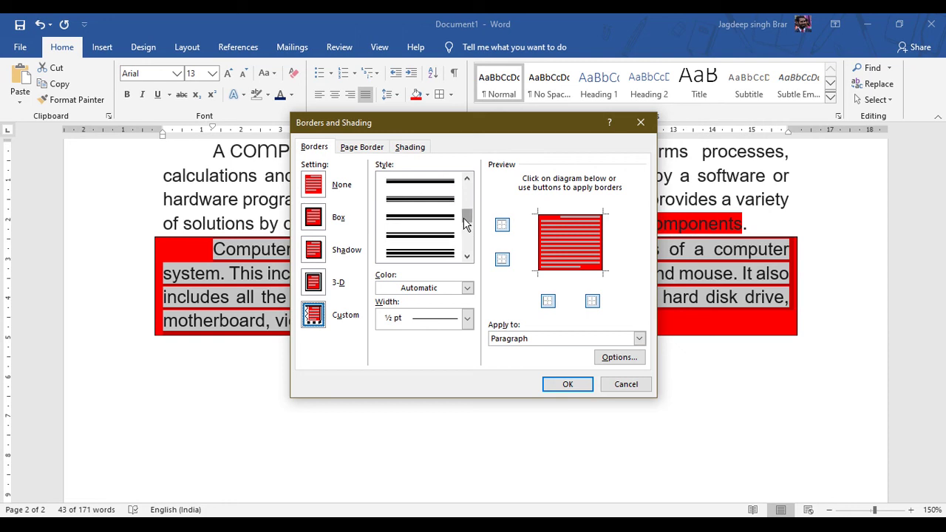
click(412, 204)
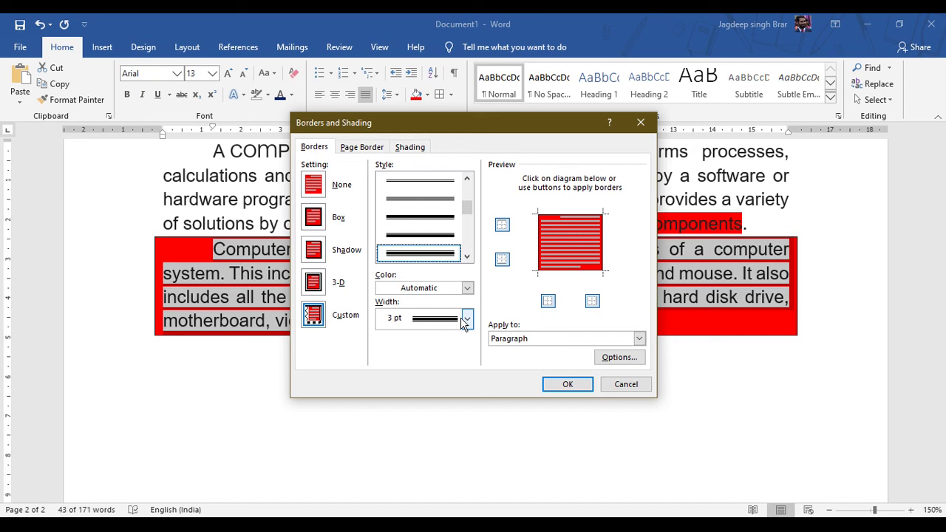
click(467, 288)
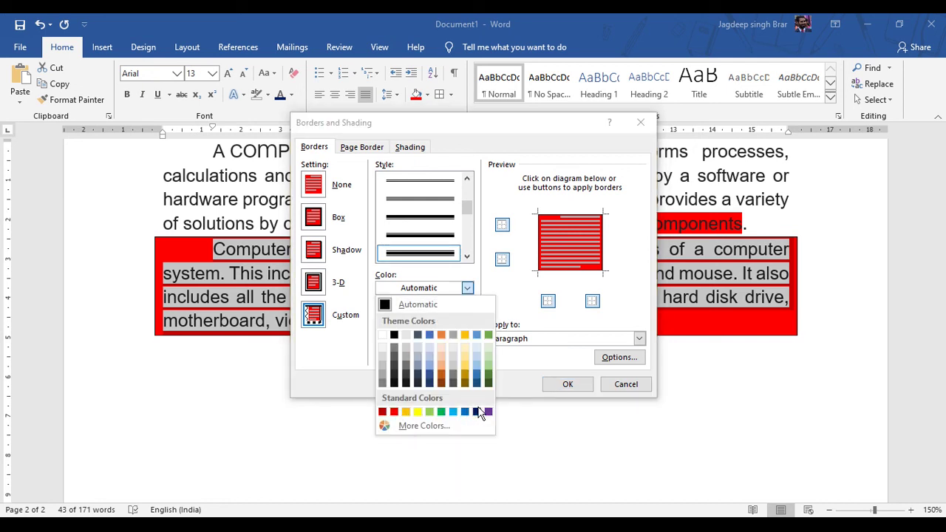
key(Escape)
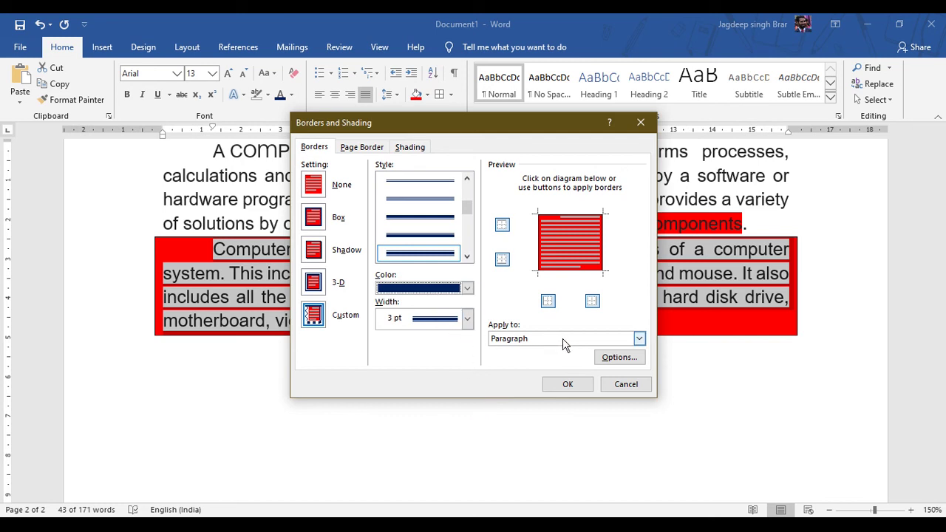
click(563, 385)
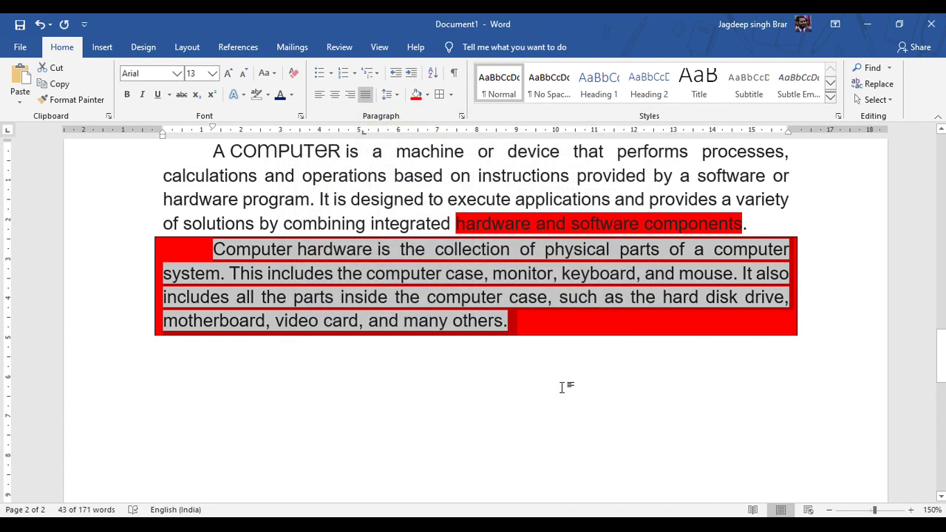
Reselect the "Computer hardware" paragraph and apply a thin-thick-thin border in standard Dark Blue with a 4 ½ pt width.
click(205, 249)
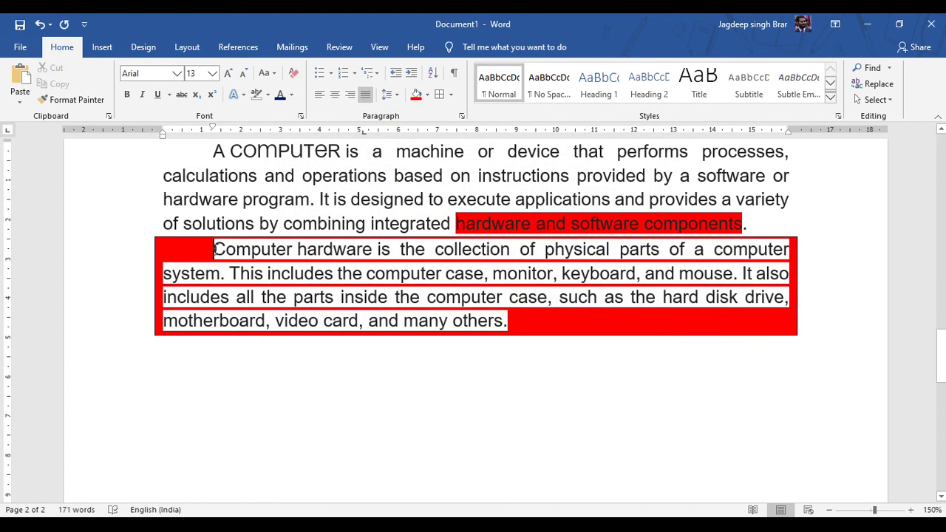
drag(213, 249, 519, 320)
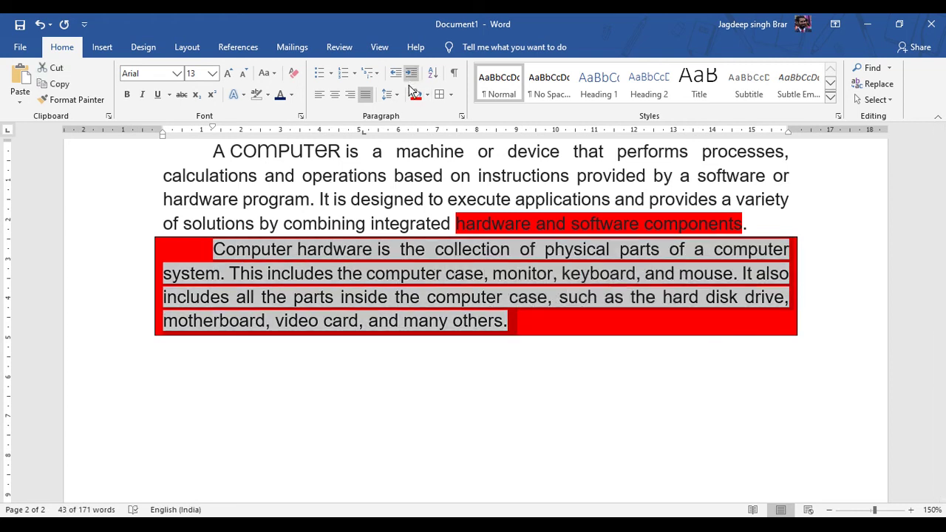
click(450, 95)
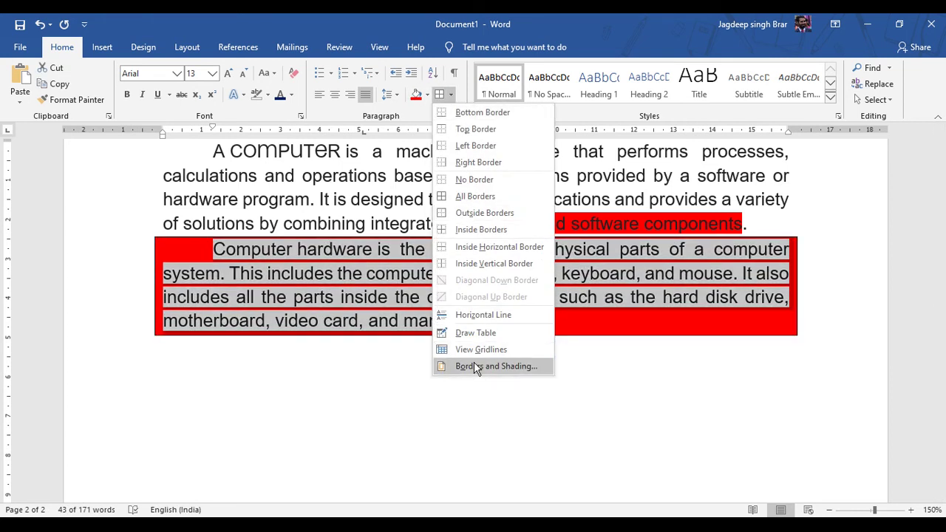
click(475, 365)
drag(467, 191, 467, 212)
click(423, 226)
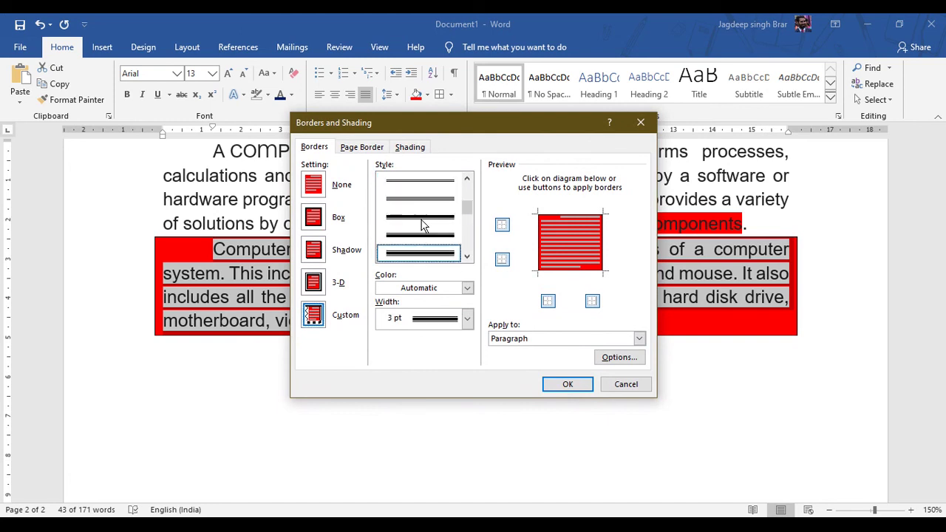
click(434, 287)
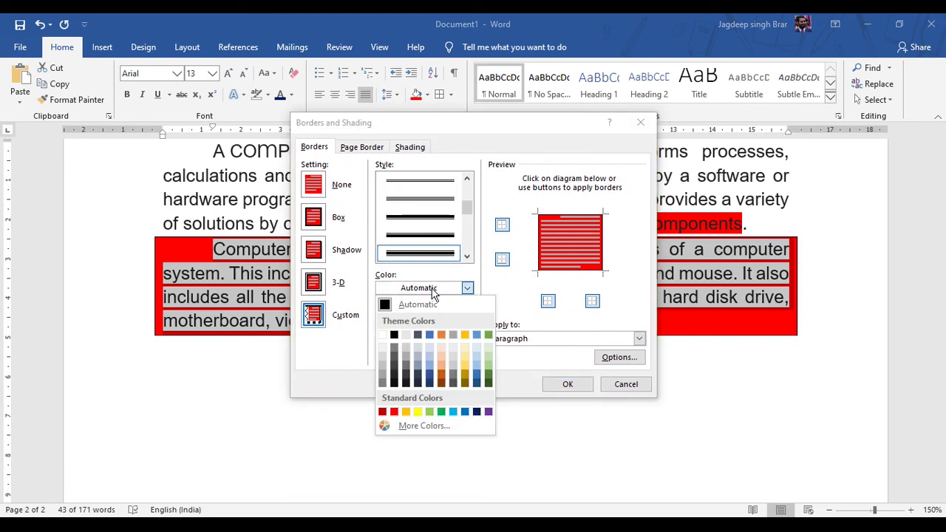
click(477, 411)
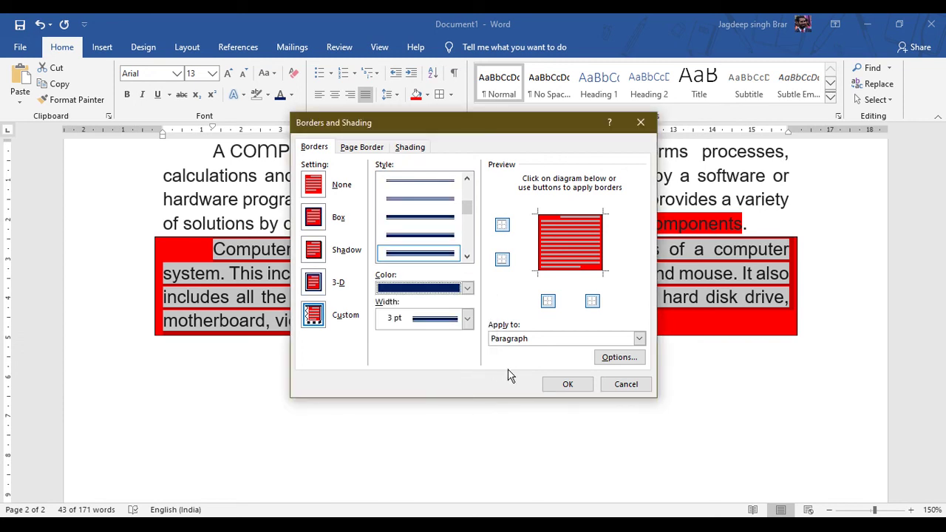
click(466, 319)
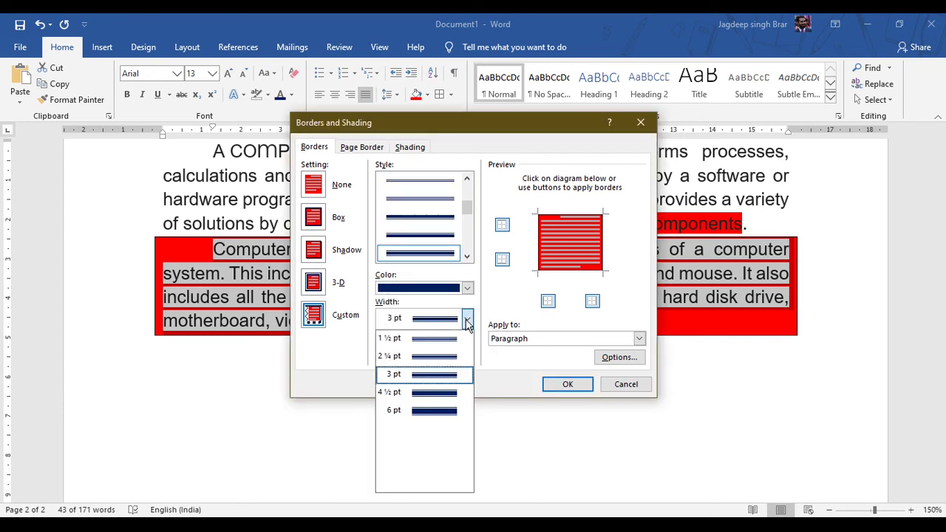
click(444, 393)
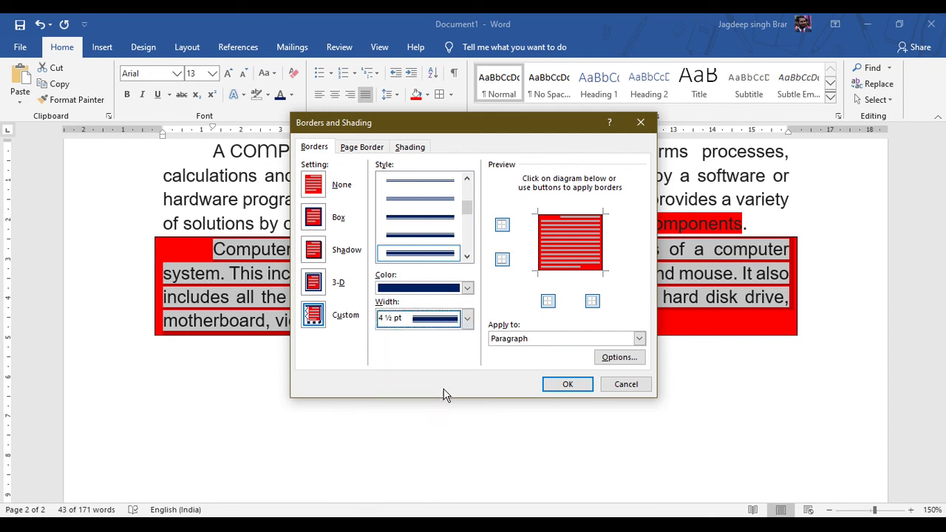
click(563, 385)
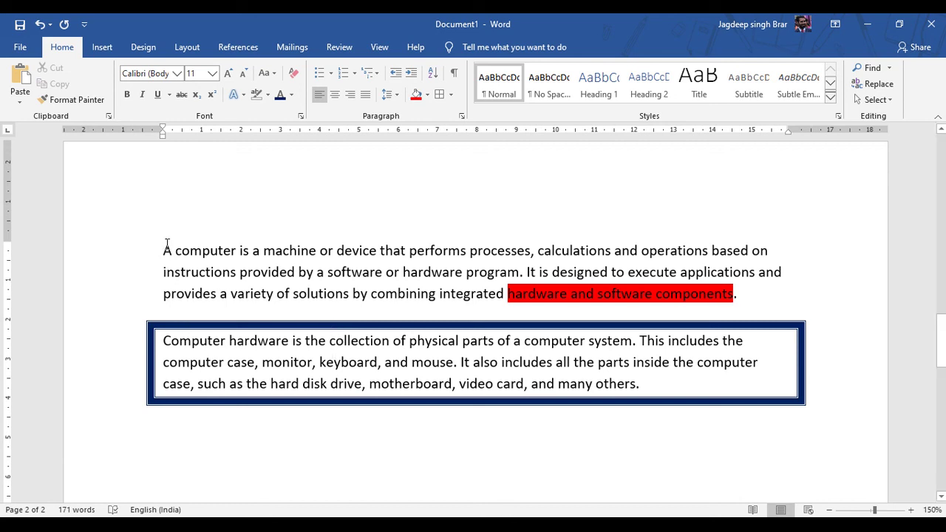
Set up a 3 pt standard Dark Blue box border with widely spaced thin-thick-thin lines for the "A computer" paragraph.
drag(164, 249, 760, 289)
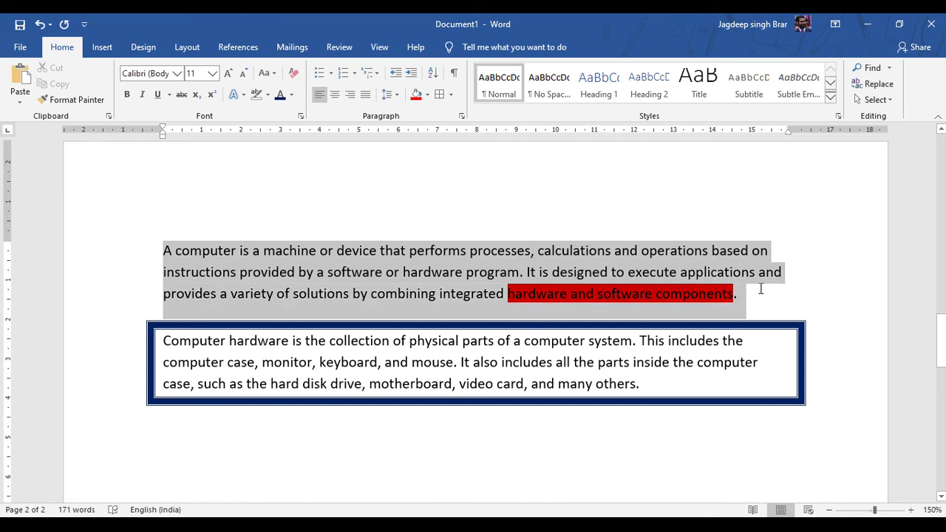
click(450, 95)
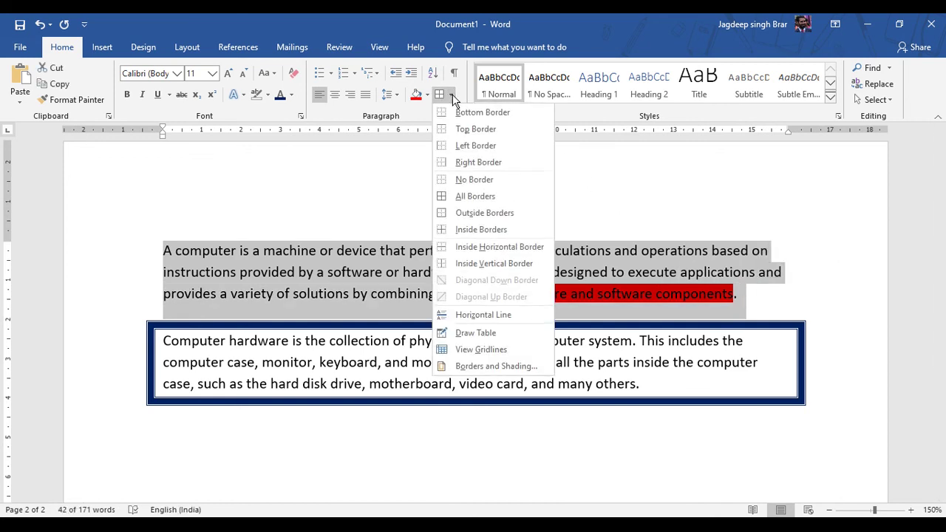
click(480, 362)
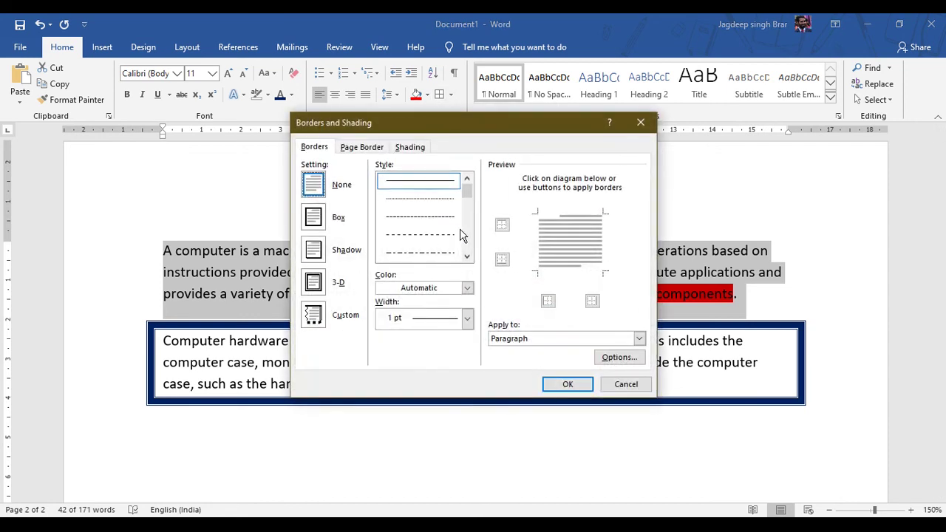
drag(467, 191, 466, 218)
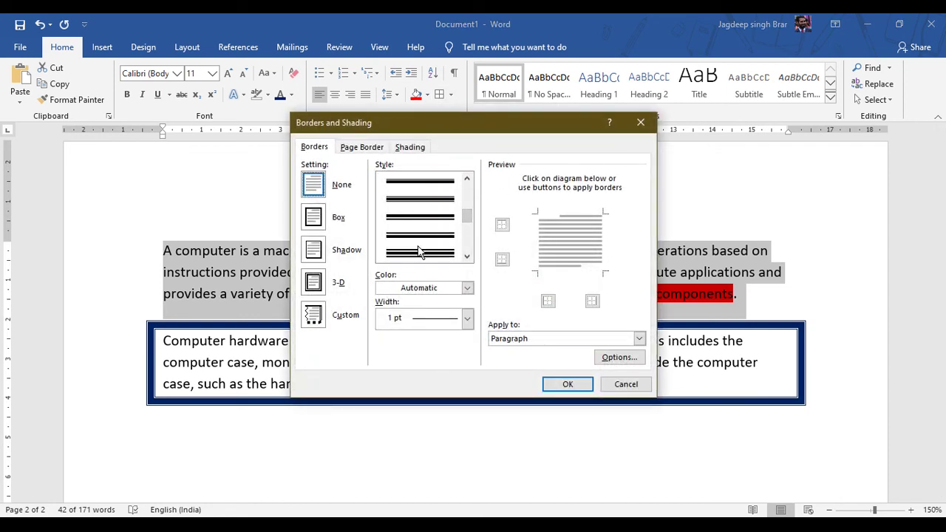
click(421, 254)
click(432, 288)
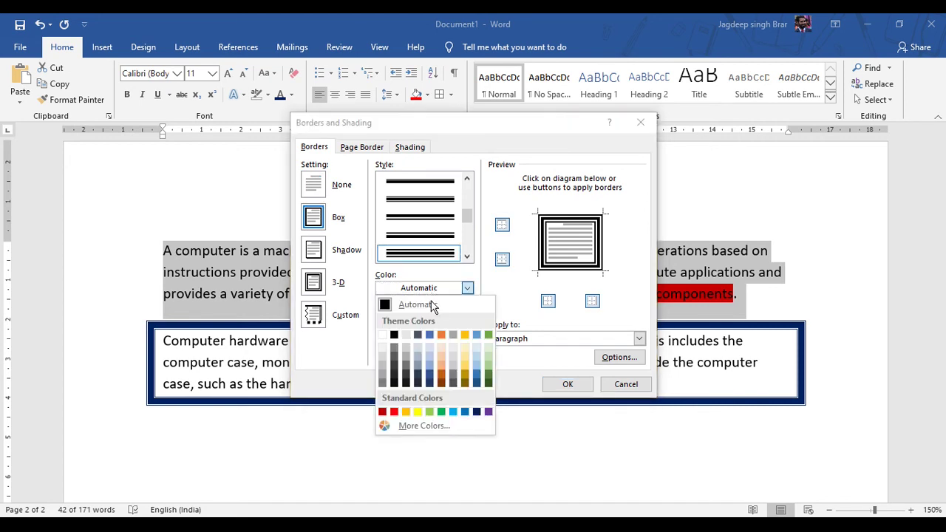
click(476, 408)
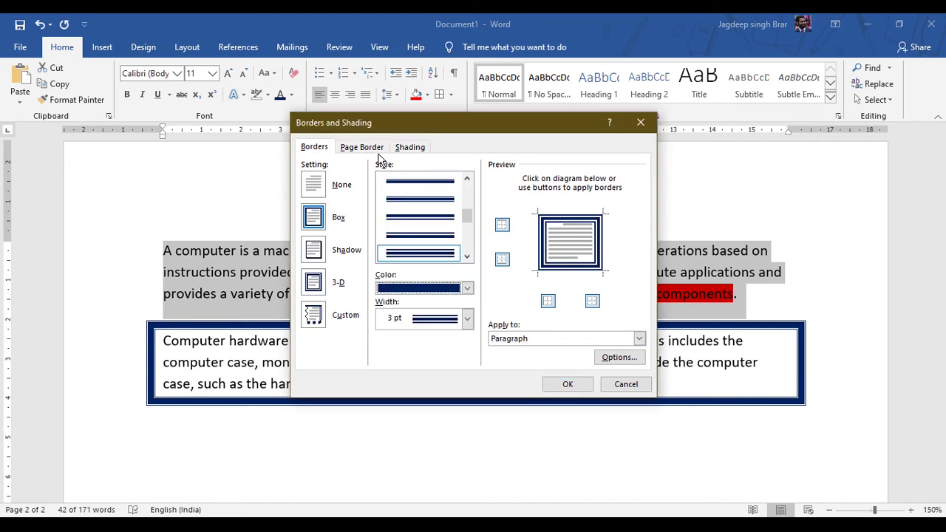
Add a theme green fill with the Dk Grid pattern to the "A computer" paragraph's shading, and apply the border and shading.
click(410, 147)
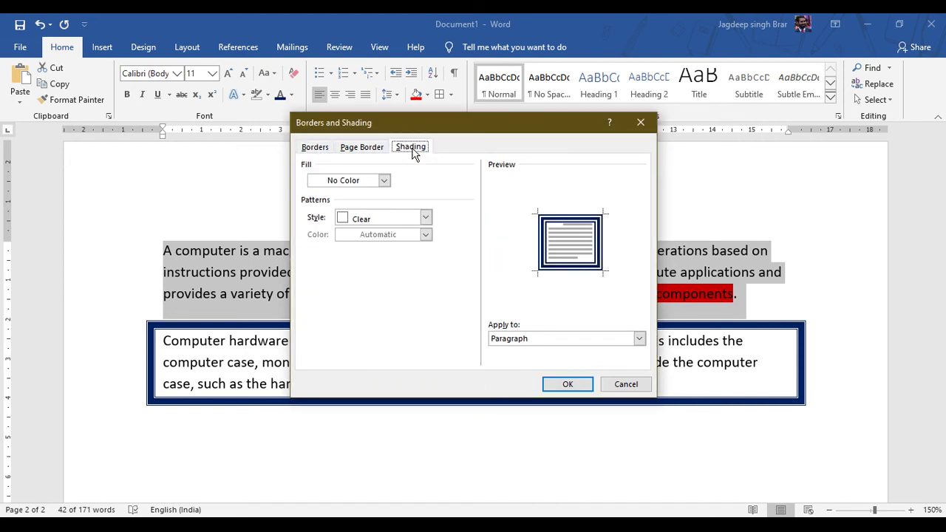
click(383, 180)
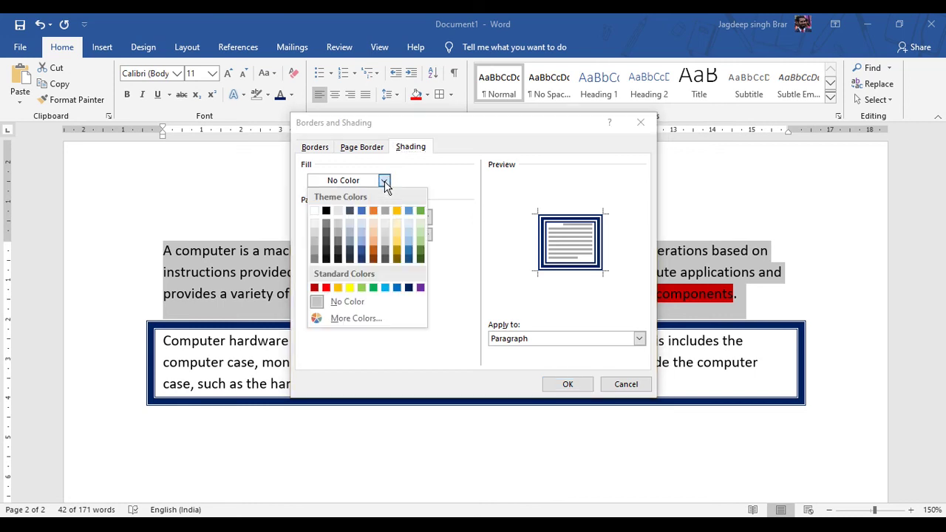
click(421, 211)
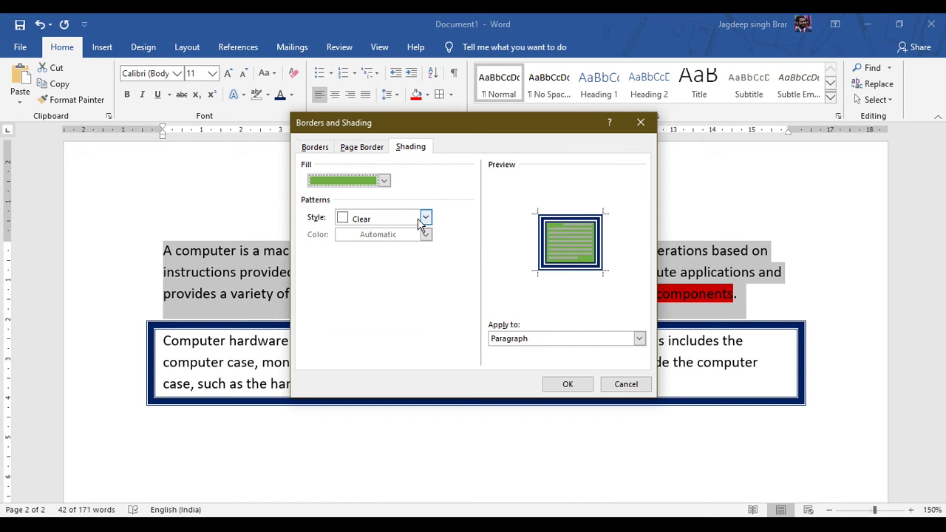
click(424, 218)
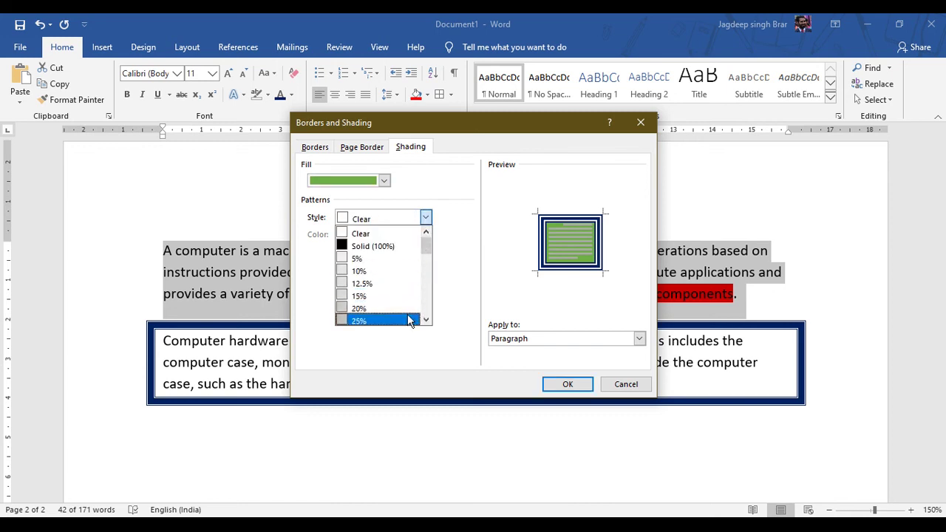
drag(425, 246, 423, 301)
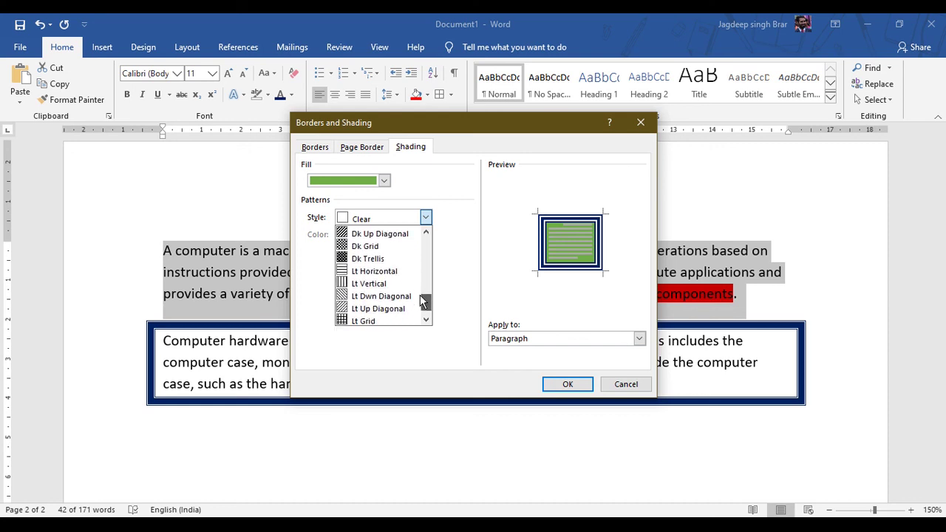
click(382, 247)
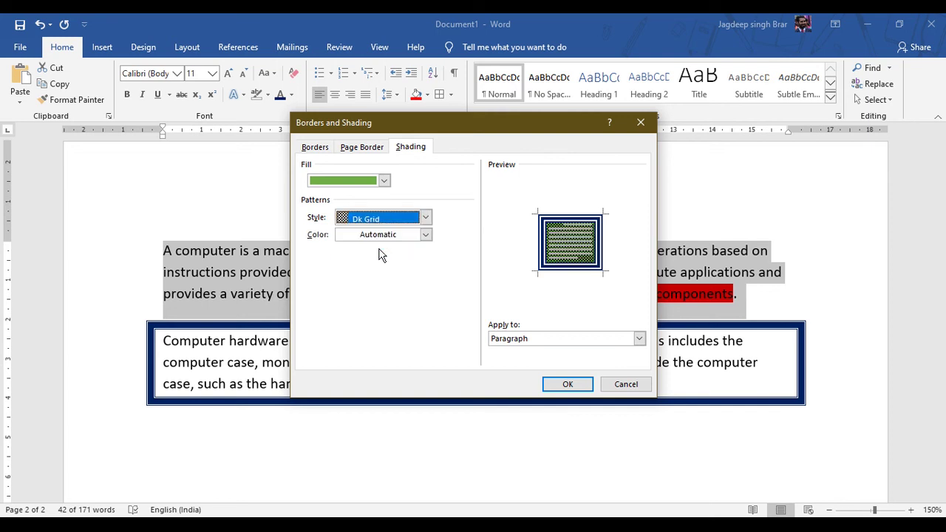
click(567, 384)
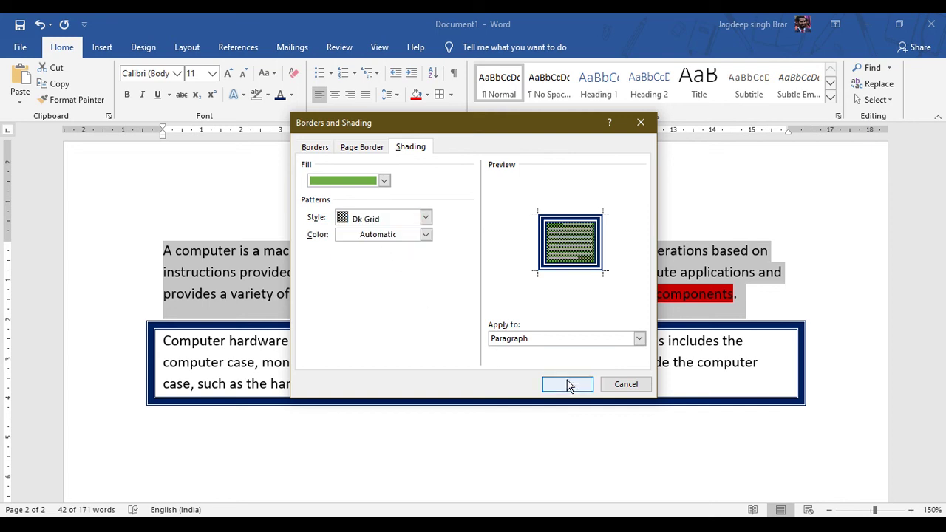
click(417, 290)
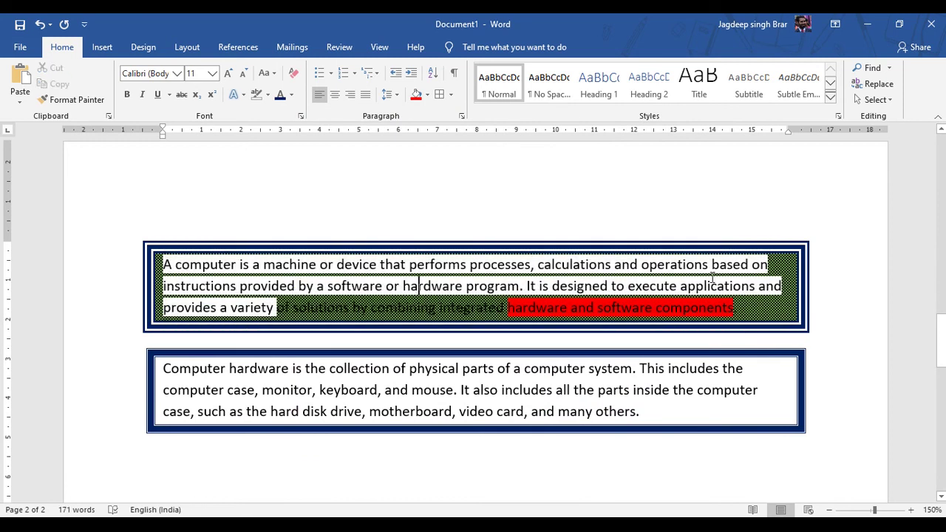